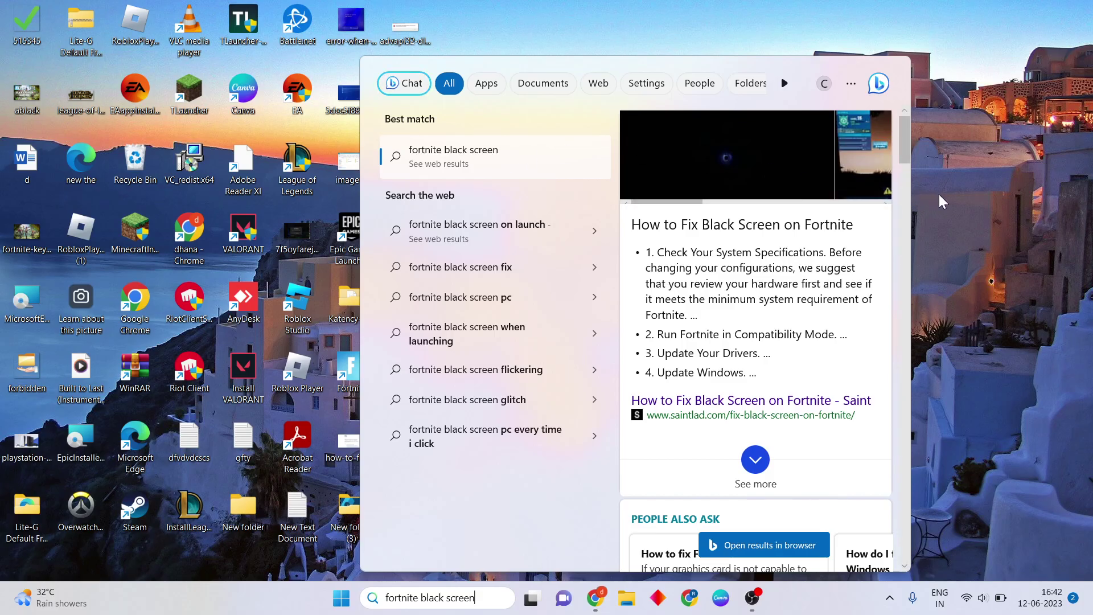
# Dismiss the old 'fortnite black screen' search results and start a fresh Windows search
pyautogui.click(961, 206)
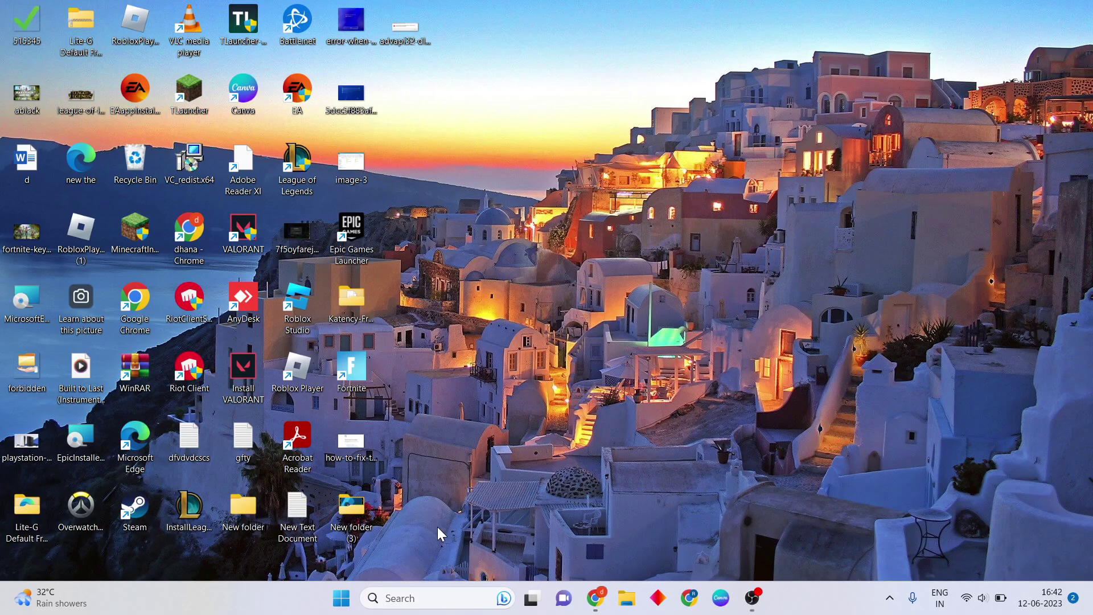
pyautogui.click(410, 596)
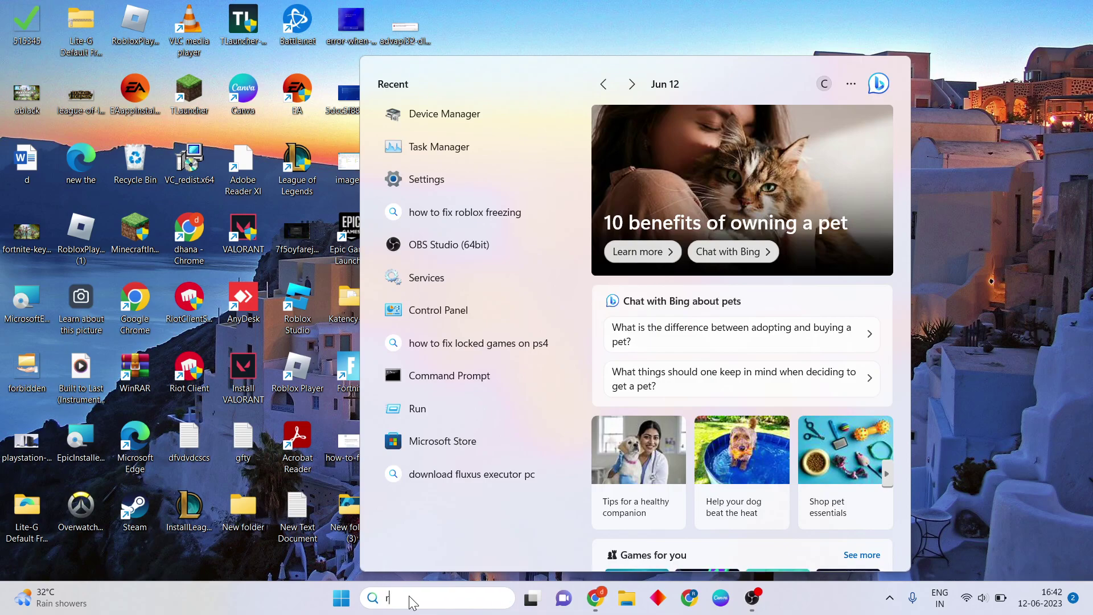
# Open the %localappdata% folder in File Explorer through the Run box
pyautogui.write('run')
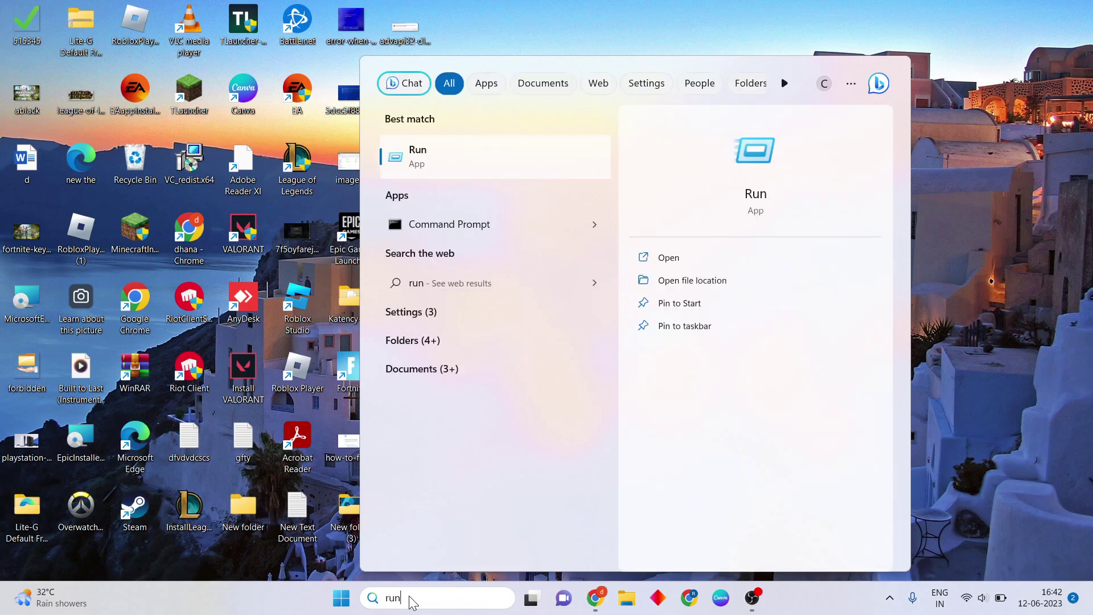
pyautogui.click(701, 256)
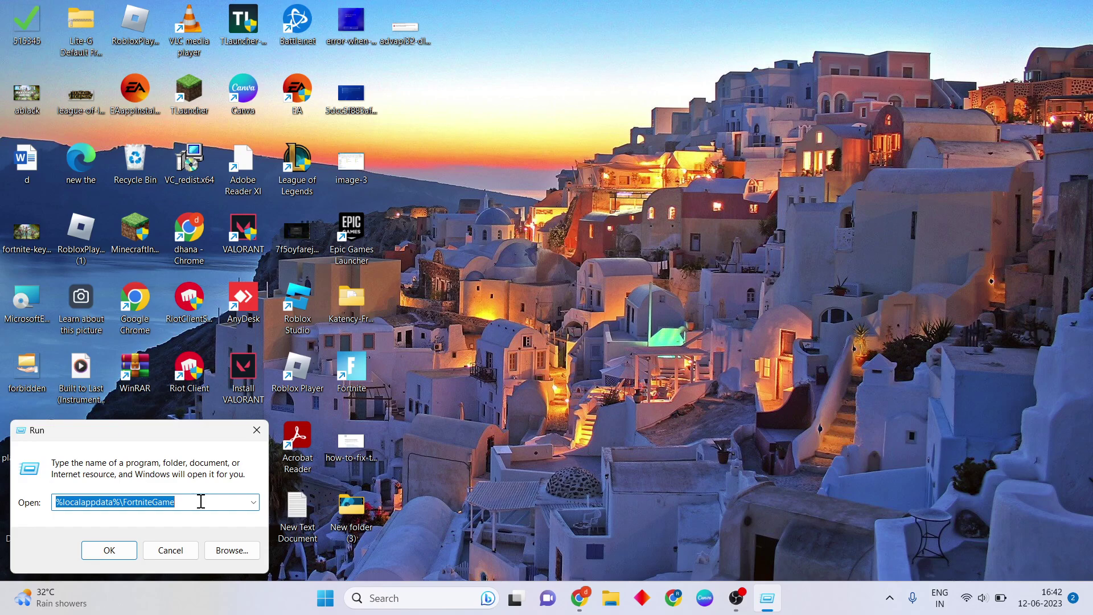
pyautogui.write('%l')
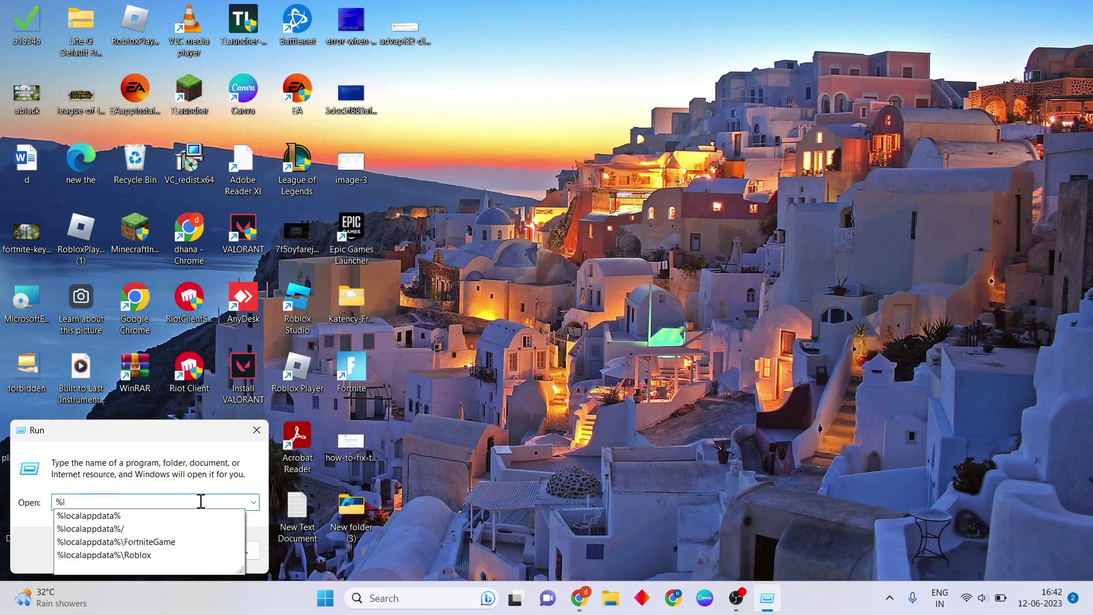
pyautogui.click(176, 513)
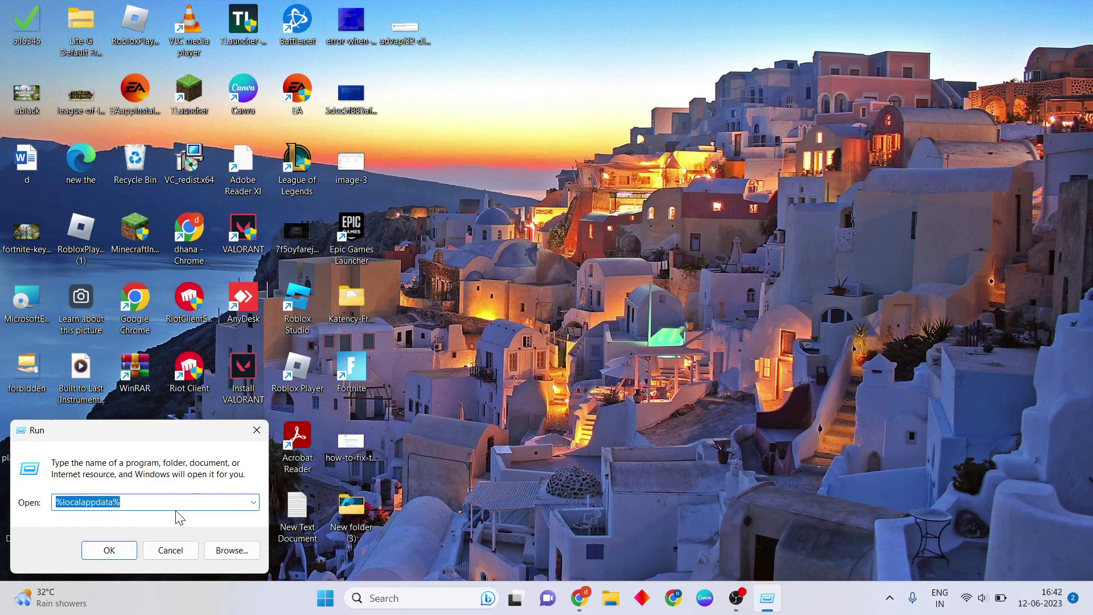
pyautogui.click(125, 550)
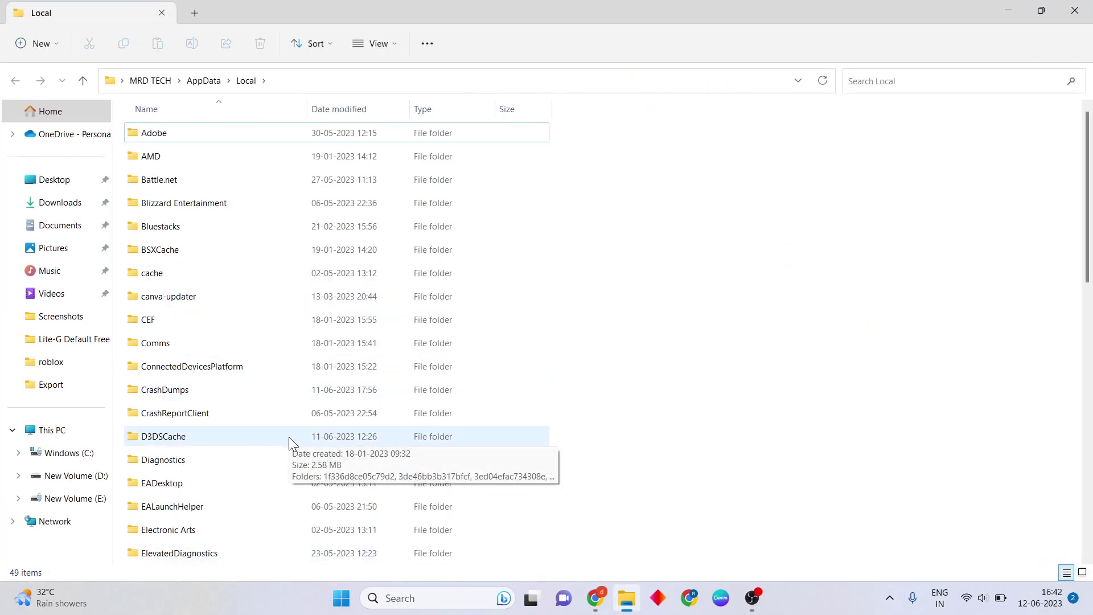
# Navigate into FortniteGame\Saved\Config\WindowsClient inside AppData Local
pyautogui.scroll(-2, 289, 438)
pyautogui.scroll(-2, 288, 436)
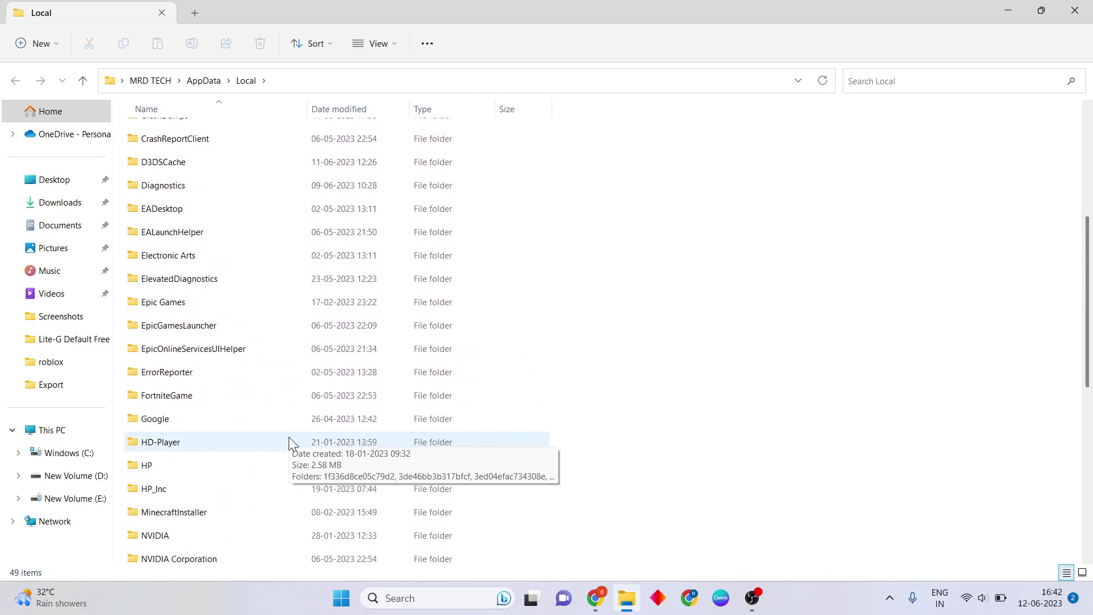
pyautogui.doubleClick(231, 402)
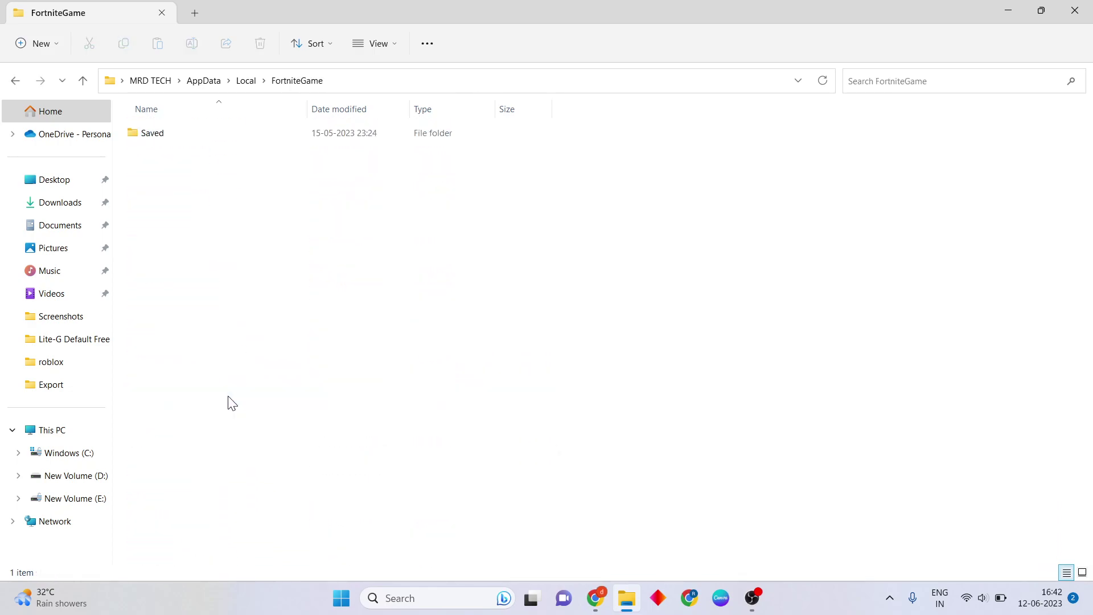
pyautogui.doubleClick(291, 136)
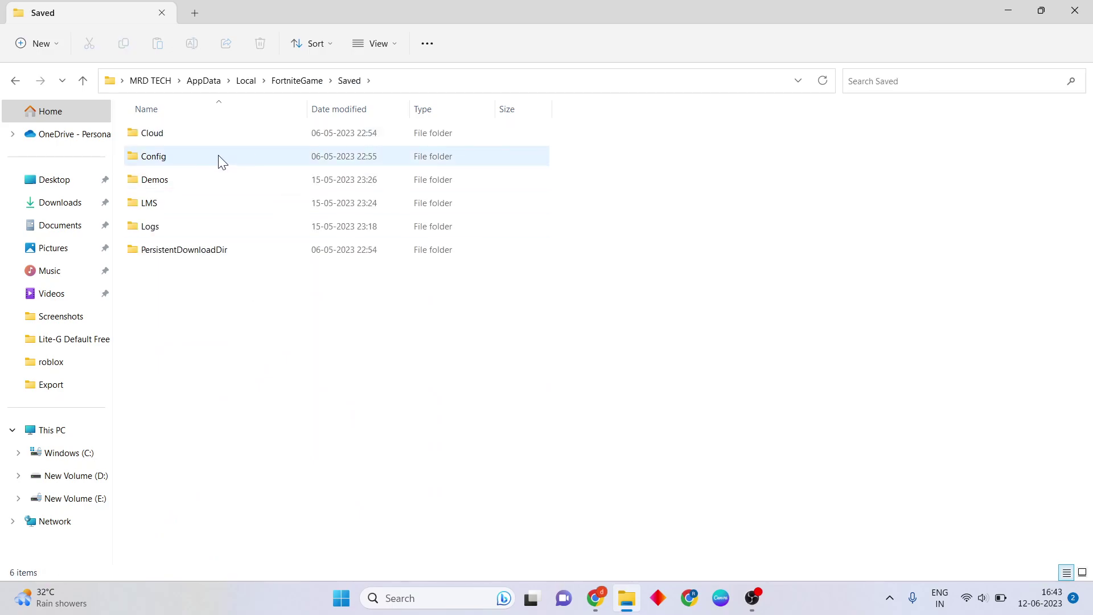
pyautogui.doubleClick(249, 156)
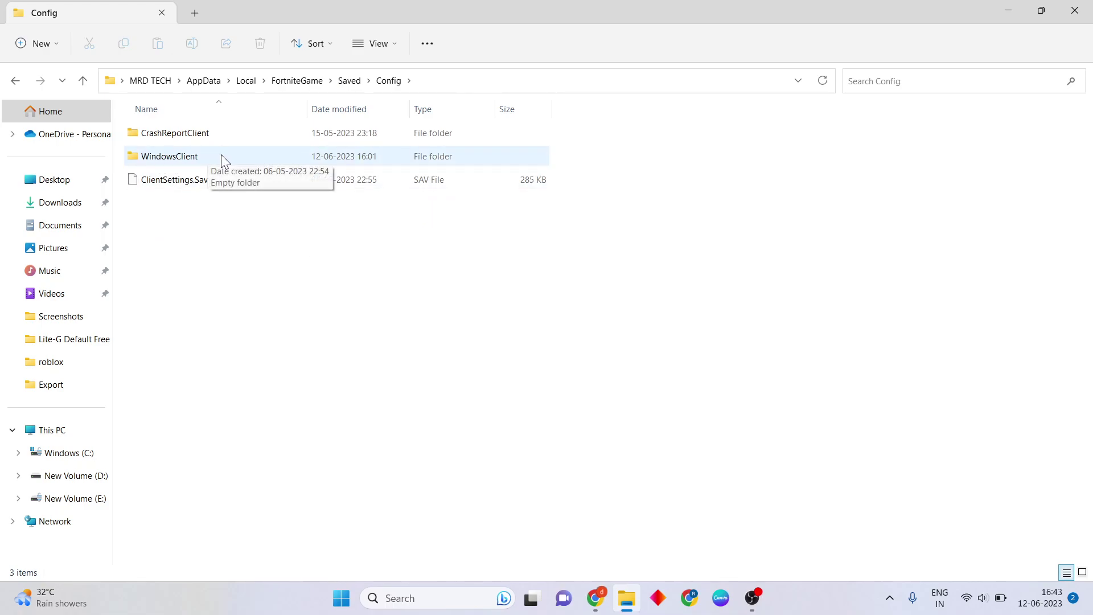
pyautogui.doubleClick(220, 156)
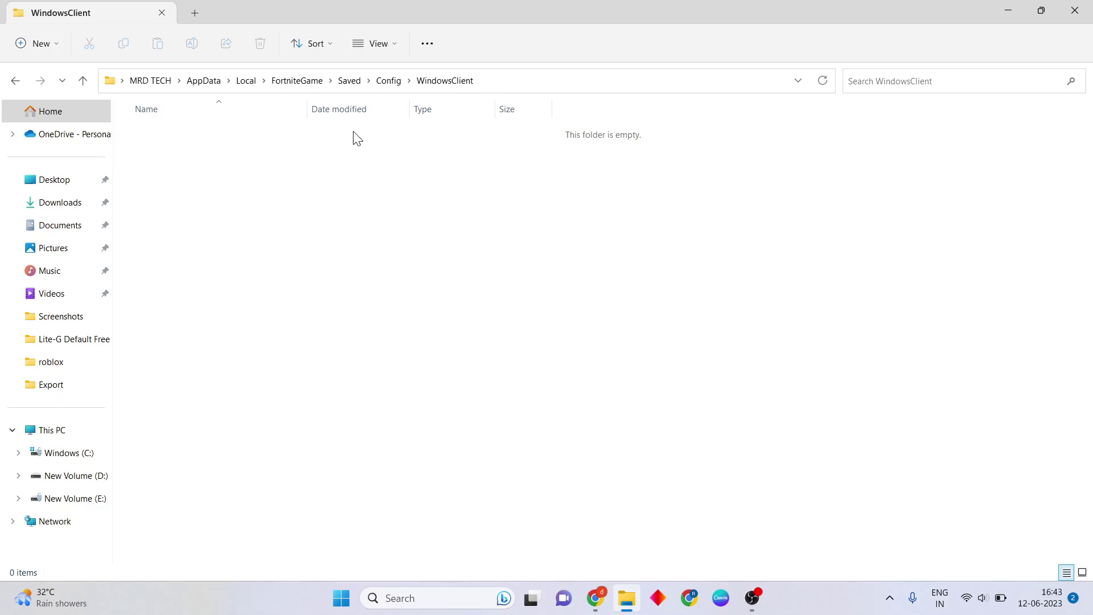
# Confirm the WindowsClient folder is empty, then close File Explorer
pyautogui.rightClick(392, 170)
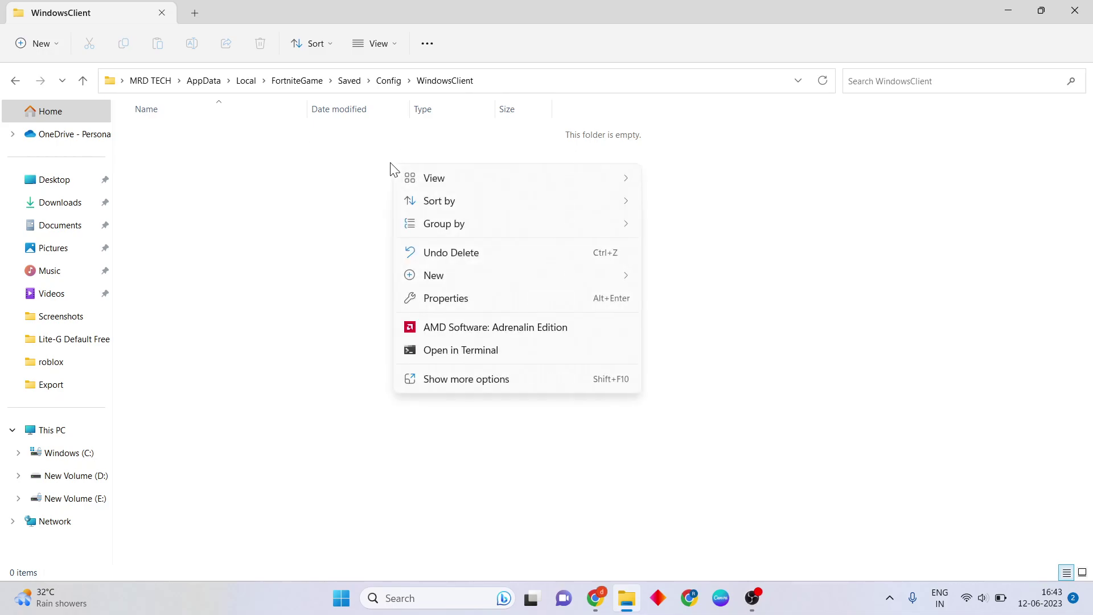
pyautogui.click(753, 219)
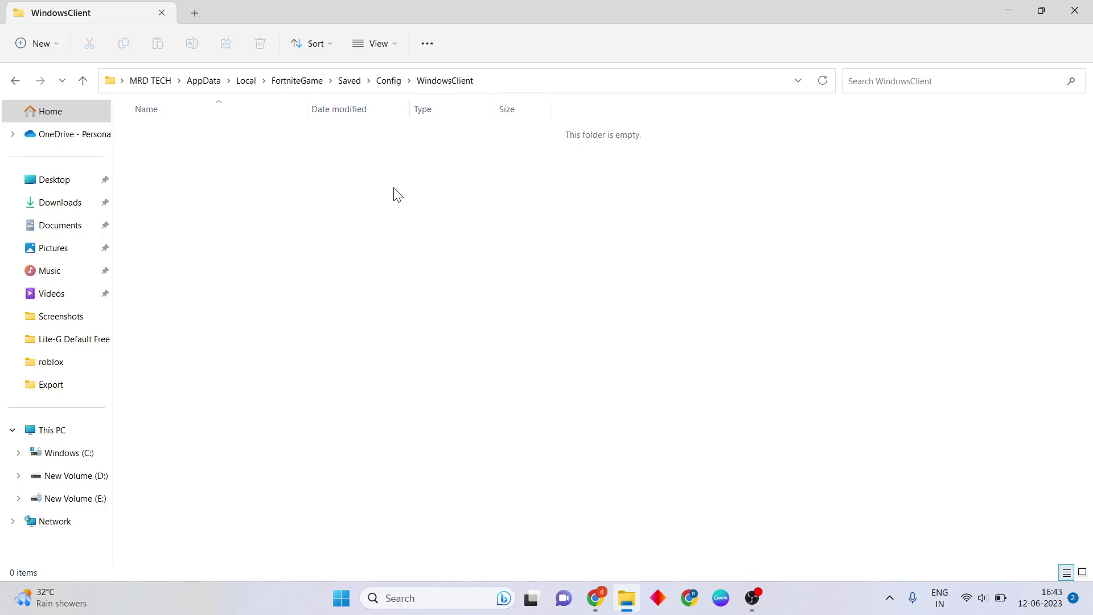
pyautogui.click(1075, 10)
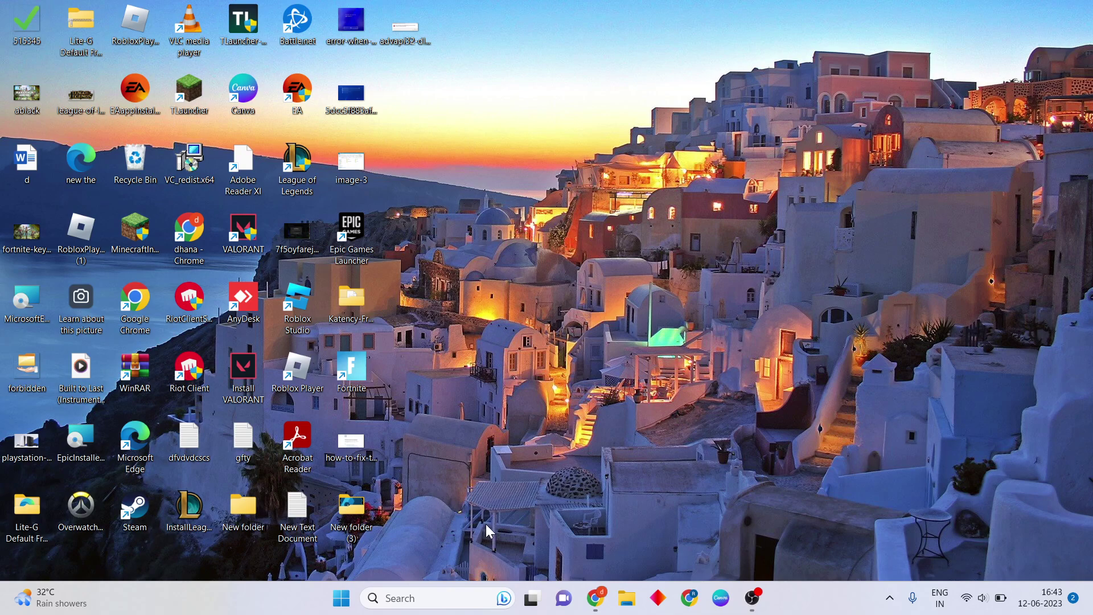
# Launch Epic Games Launcher and bring up the options menu for Fortnite in the Library
pyautogui.click(427, 595)
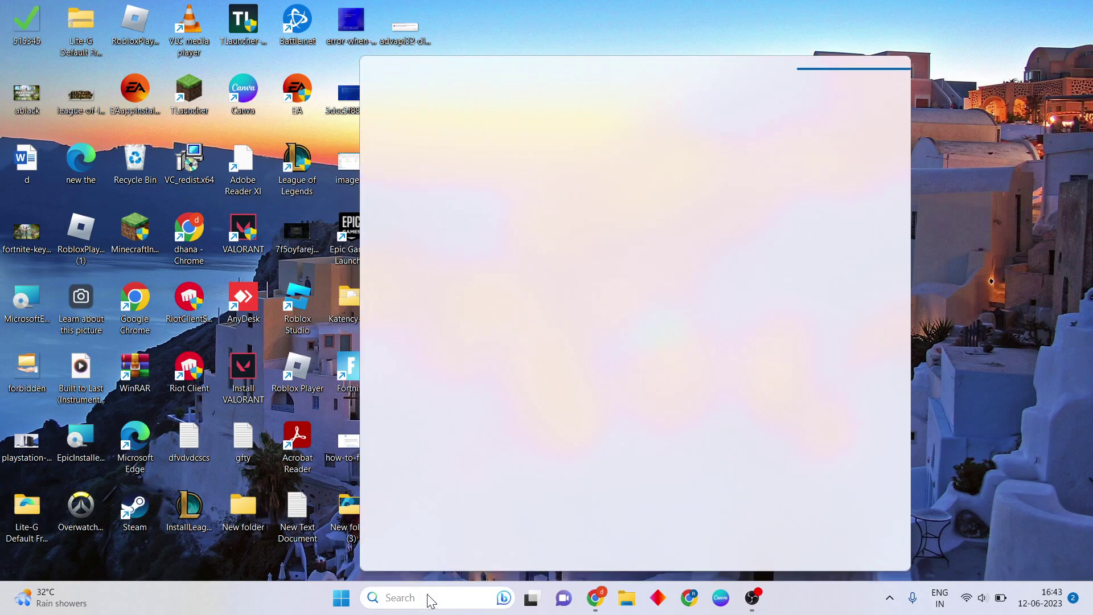
pyautogui.doubleClick(351, 230)
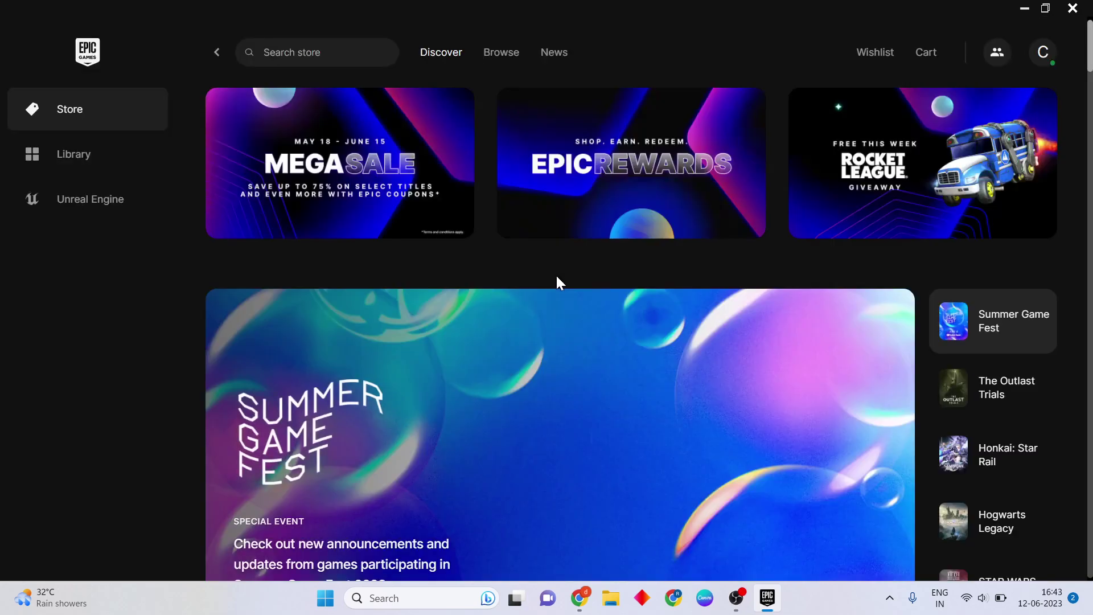
pyautogui.click(106, 158)
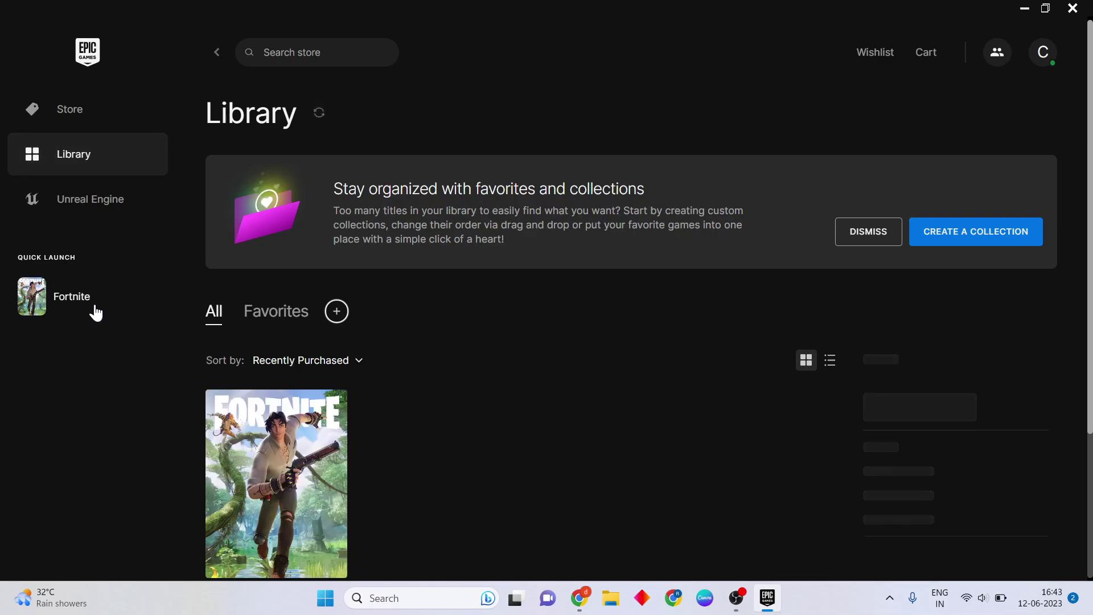
pyautogui.scroll(-3, 425, 355)
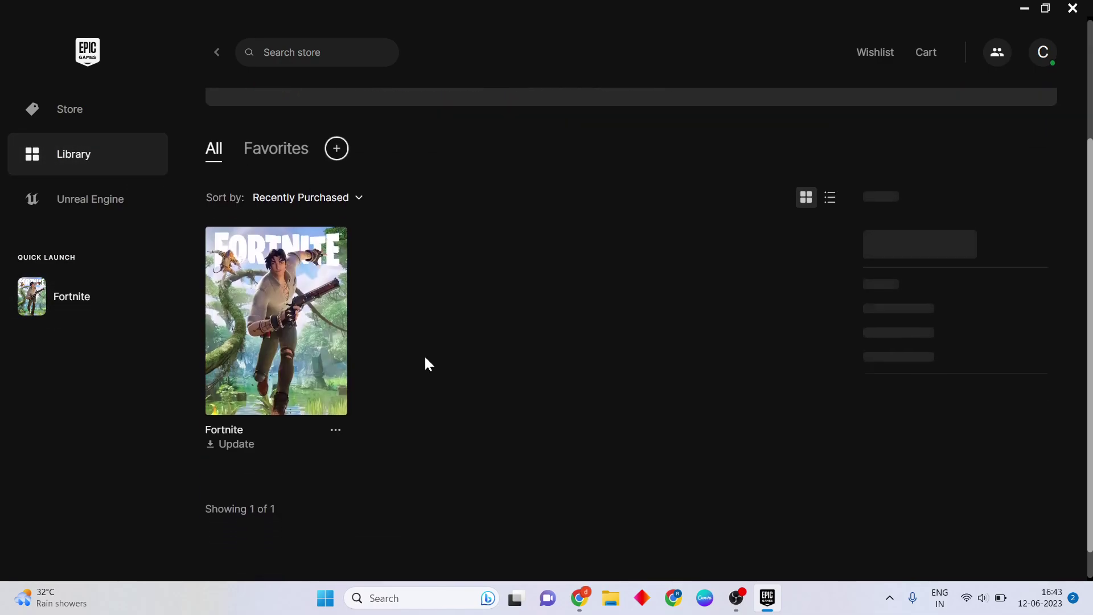
pyautogui.click(335, 427)
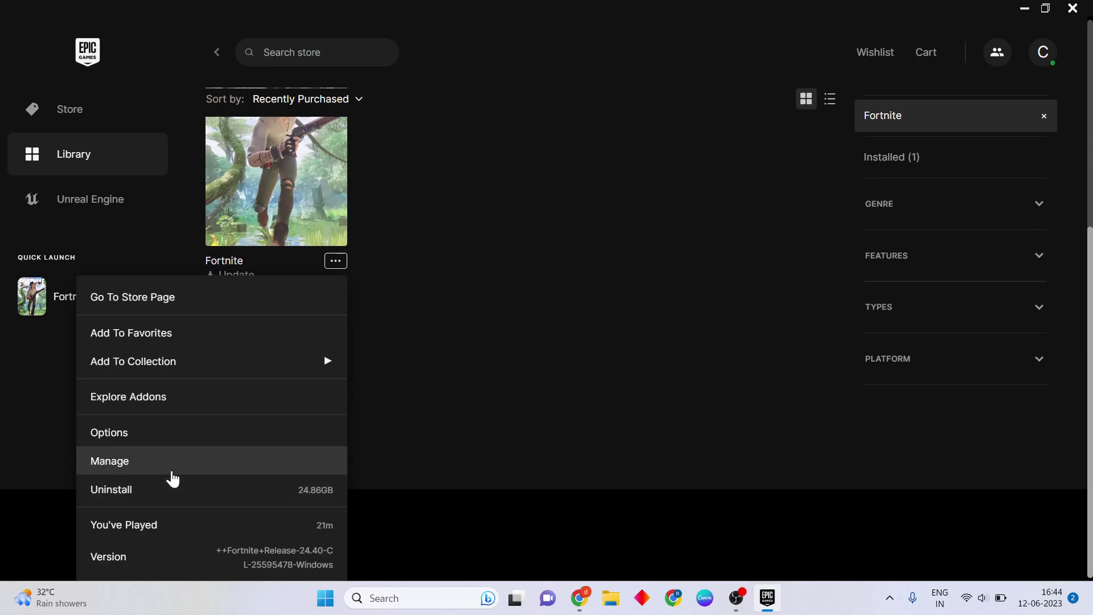
# Turn on Auto Update in Fortnite's Manage settings
pyautogui.click(166, 474)
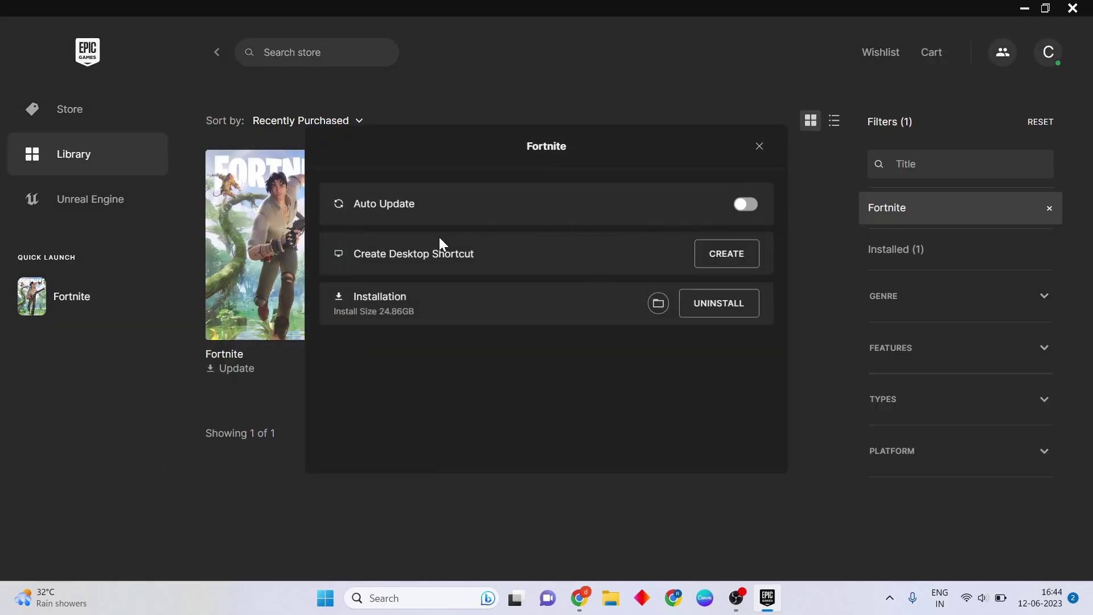
pyautogui.click(753, 206)
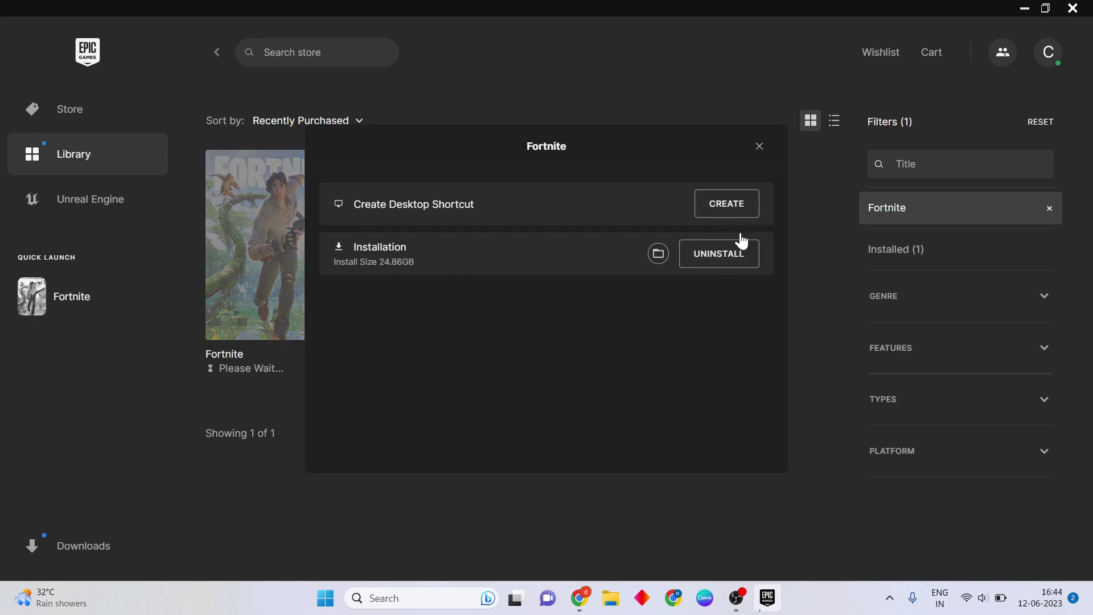
pyautogui.click(760, 147)
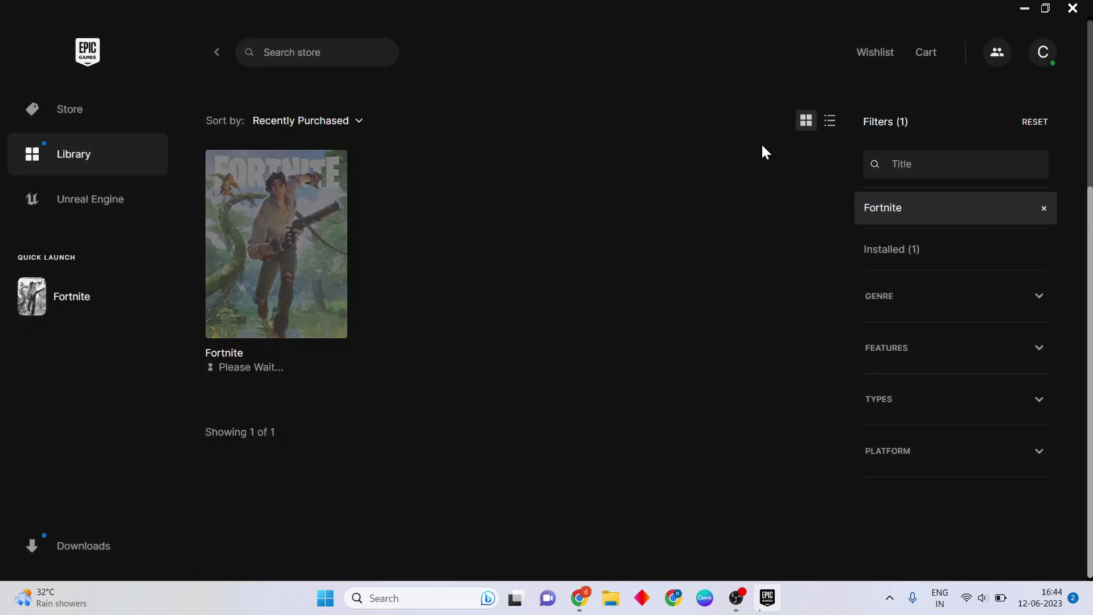
# Pause Fortnite's 21.2GB update in the Downloads queue
pyautogui.click(27, 548)
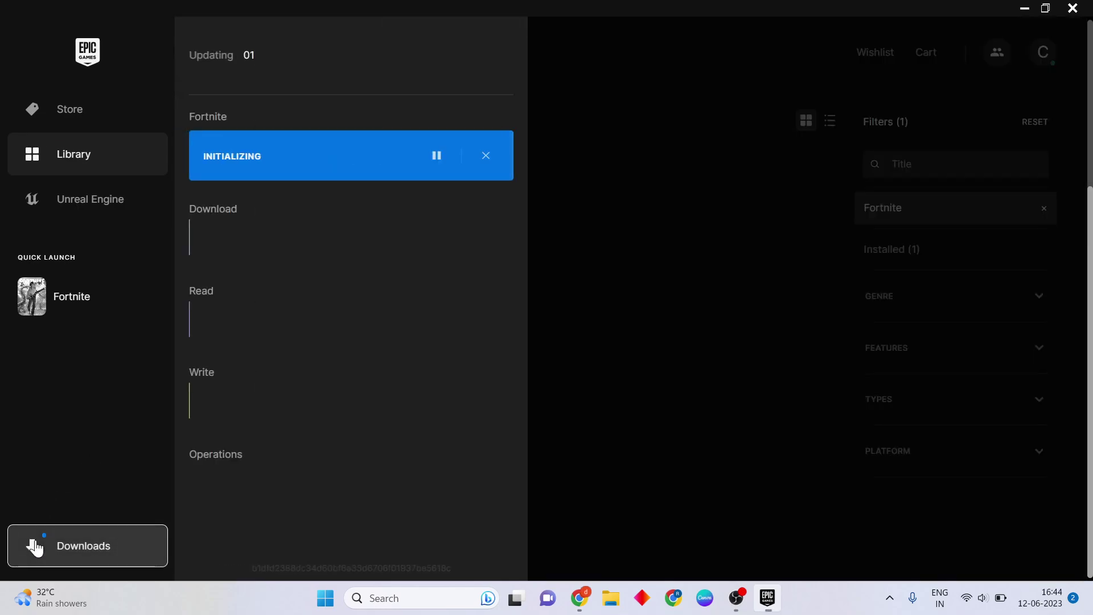
pyautogui.click(435, 169)
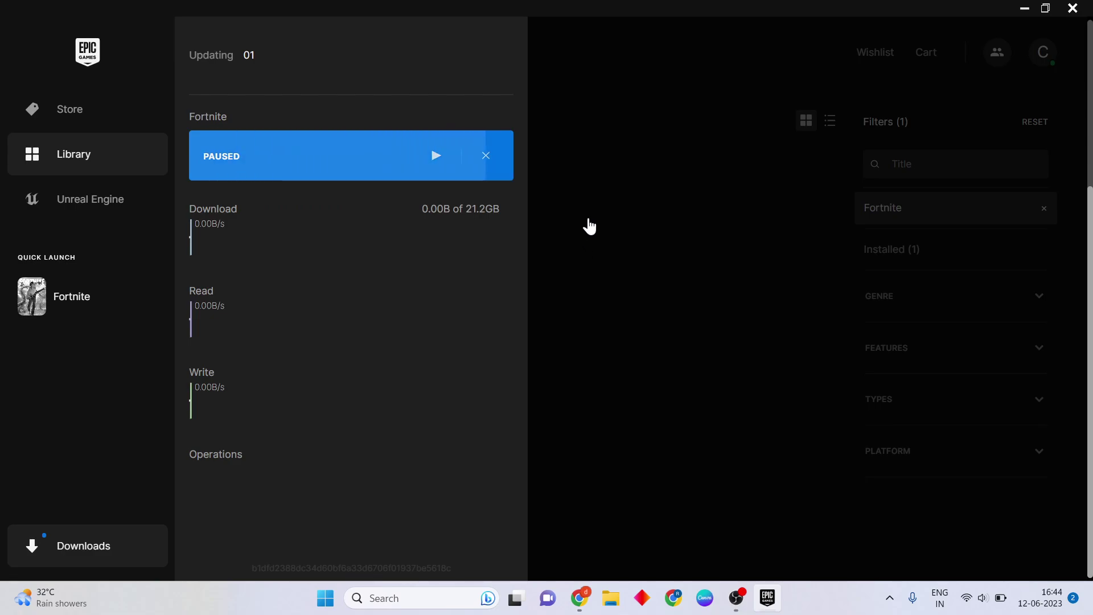
pyautogui.click(586, 225)
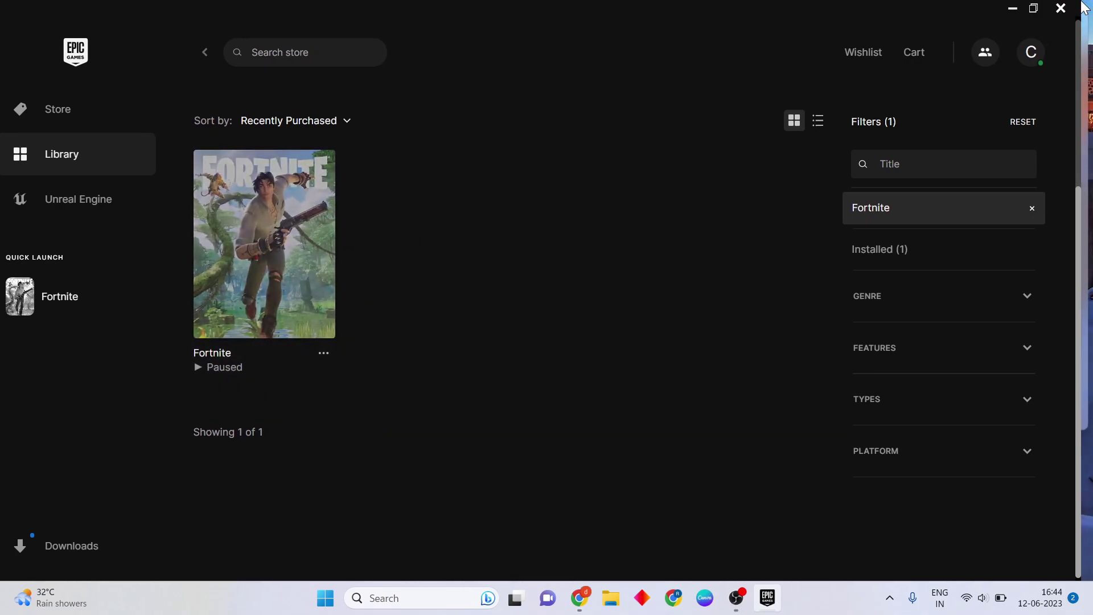
# Minimize Epic Games Launcher and open Device Manager from Windows Search
pyautogui.click(1046, 8)
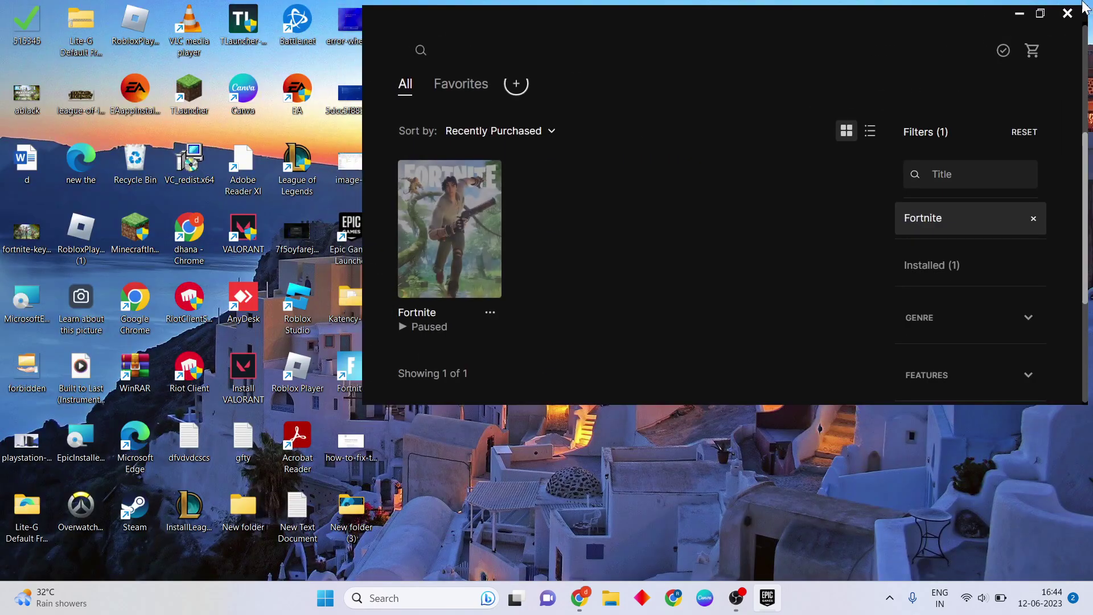
pyautogui.click(1024, 13)
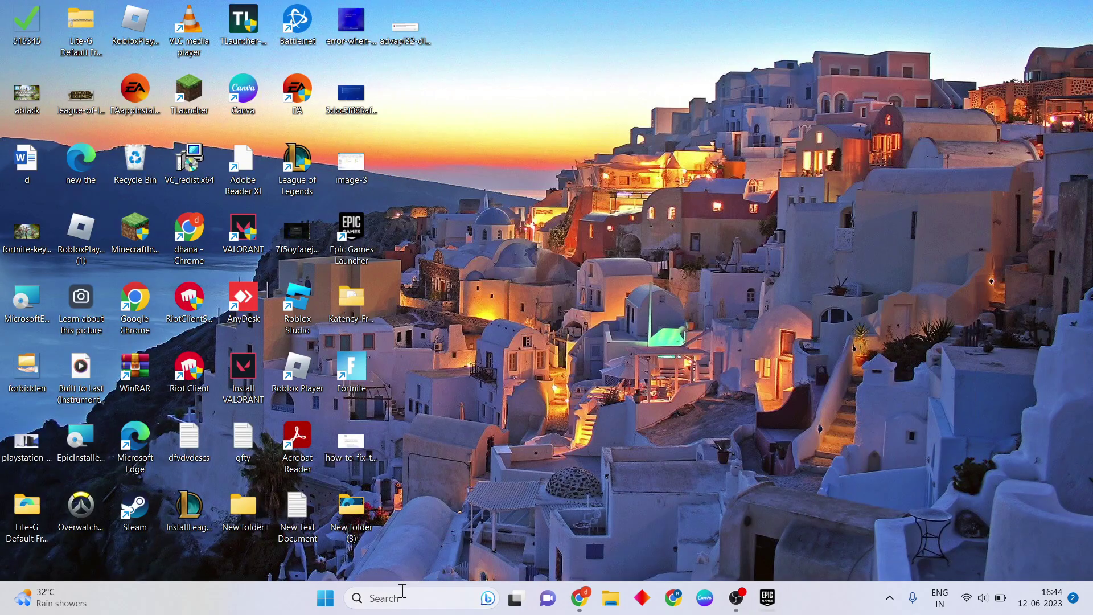
pyautogui.click(401, 597)
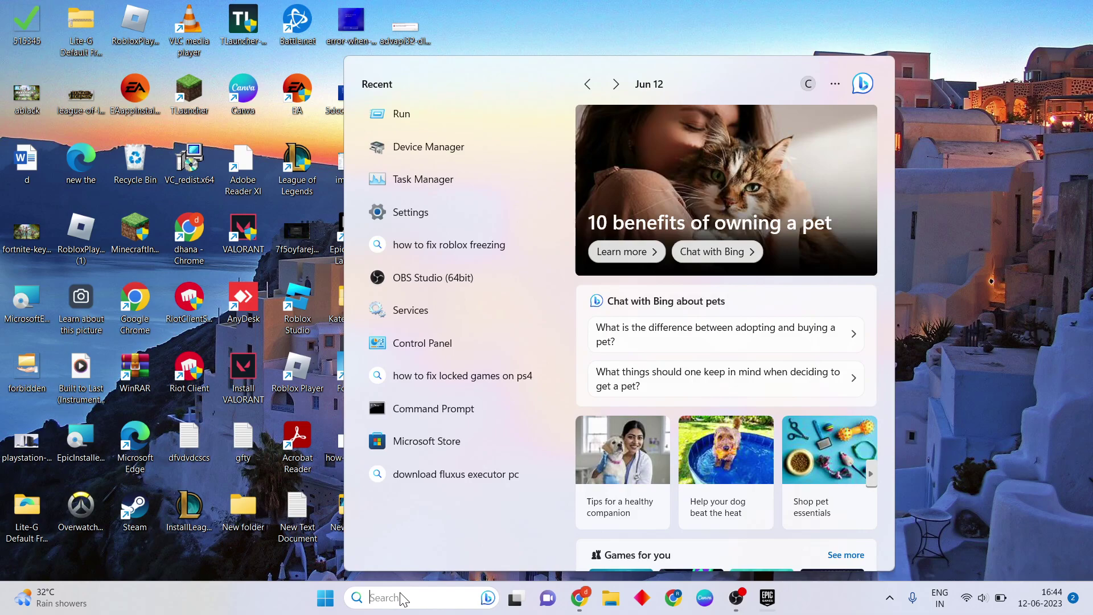
pyautogui.write('device')
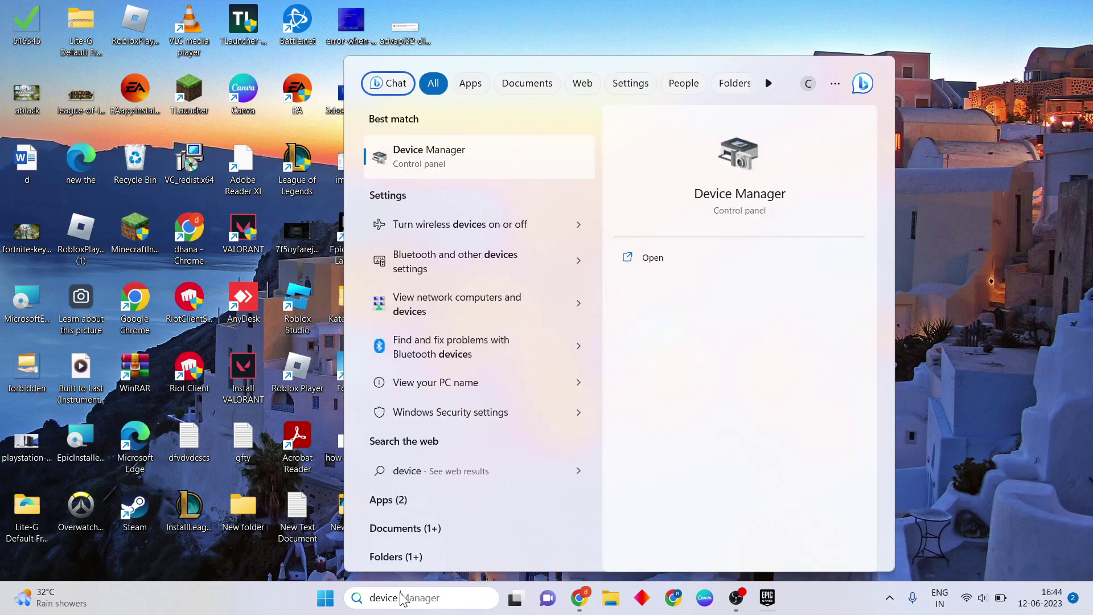
pyautogui.write(' manger')
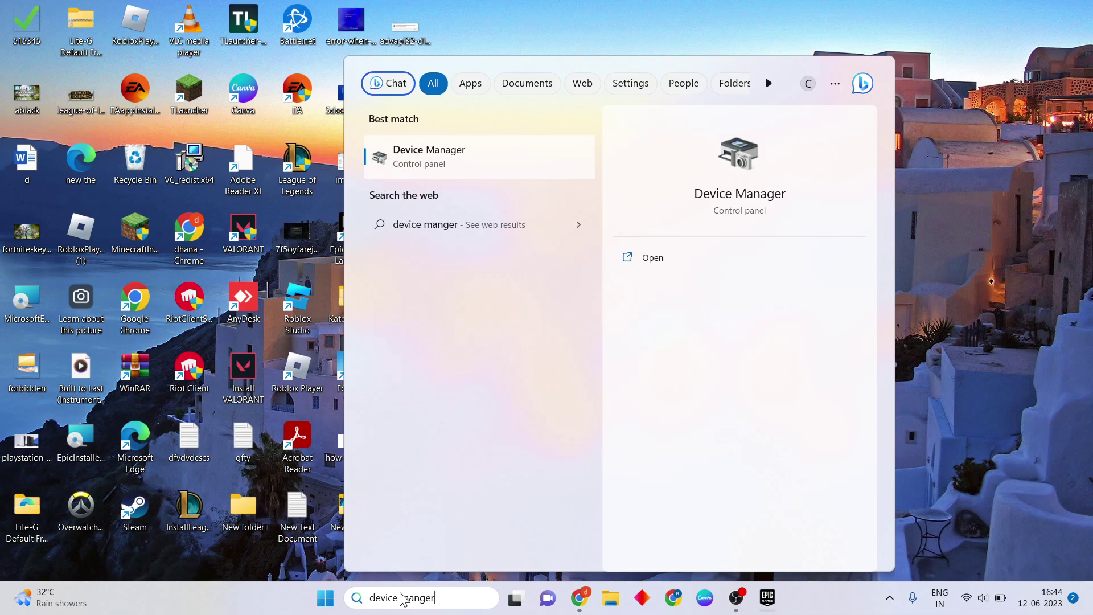
pyautogui.click(690, 261)
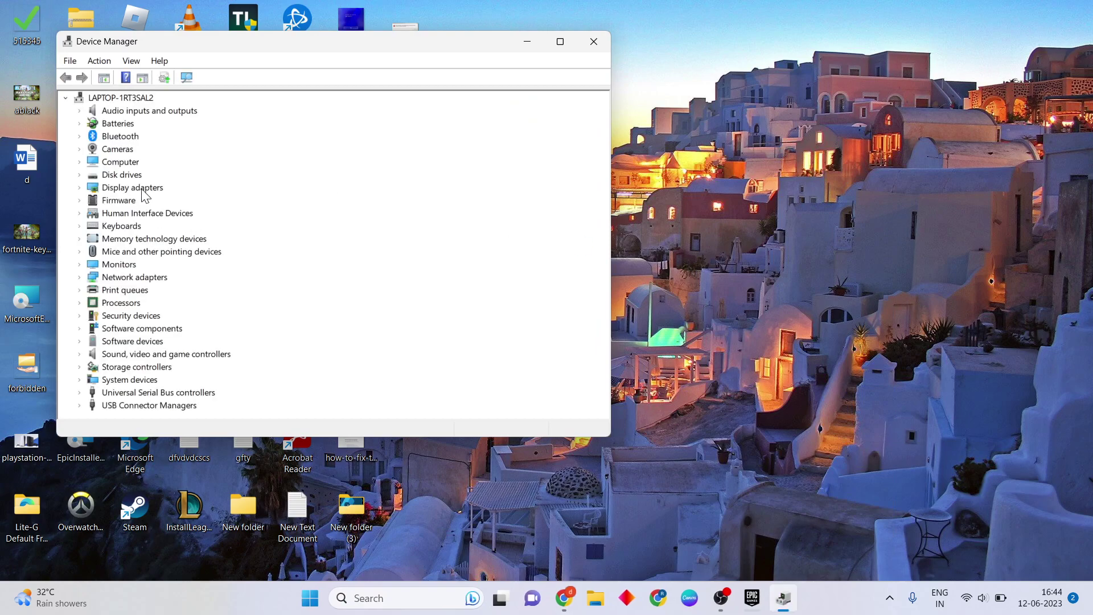
# Search automatically for an updated NVIDIA GeForce RTX 3050 Laptop GPU driver; best driver already installed
pyautogui.doubleClick(143, 190)
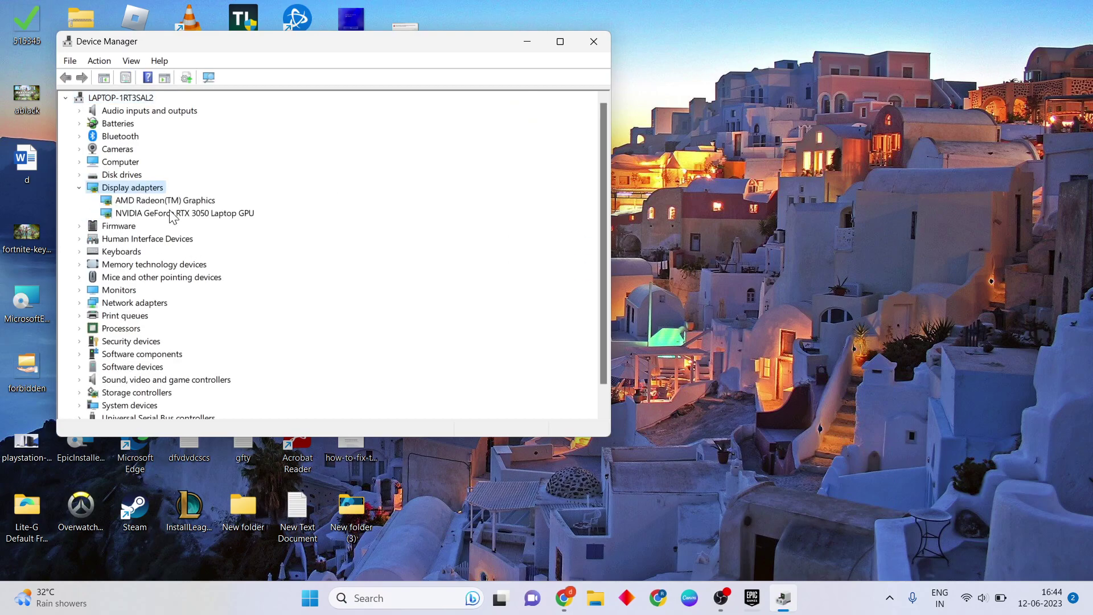
pyautogui.click(170, 213)
pyautogui.rightClick(170, 213)
pyautogui.click(222, 222)
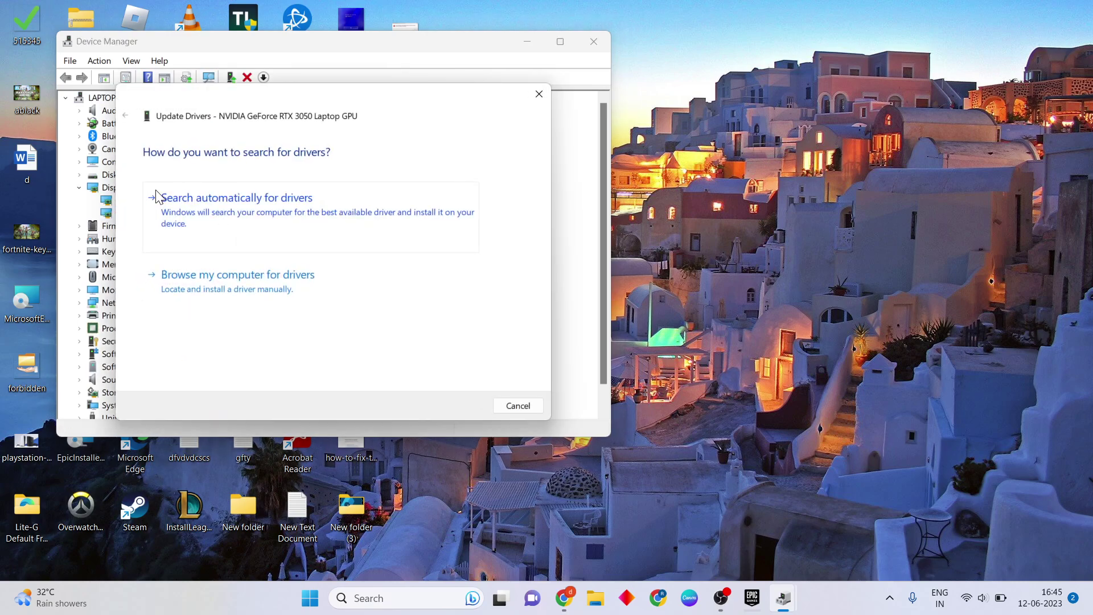
pyautogui.click(230, 198)
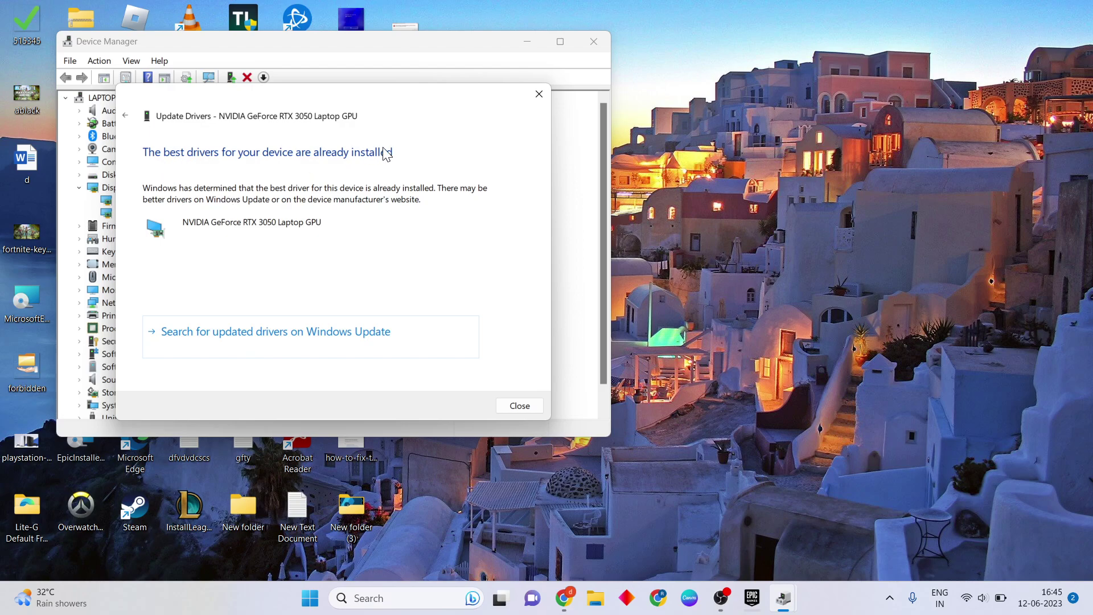
pyautogui.click(520, 407)
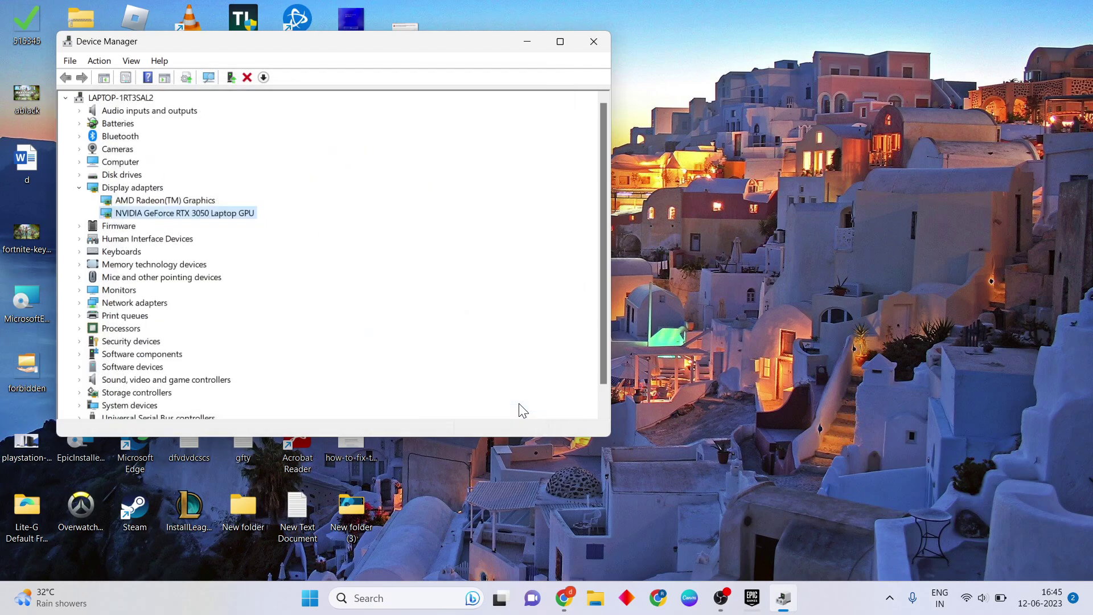
# Close Device Manager and open Windows Defender Firewall by searching 'windows de'
pyautogui.click(590, 46)
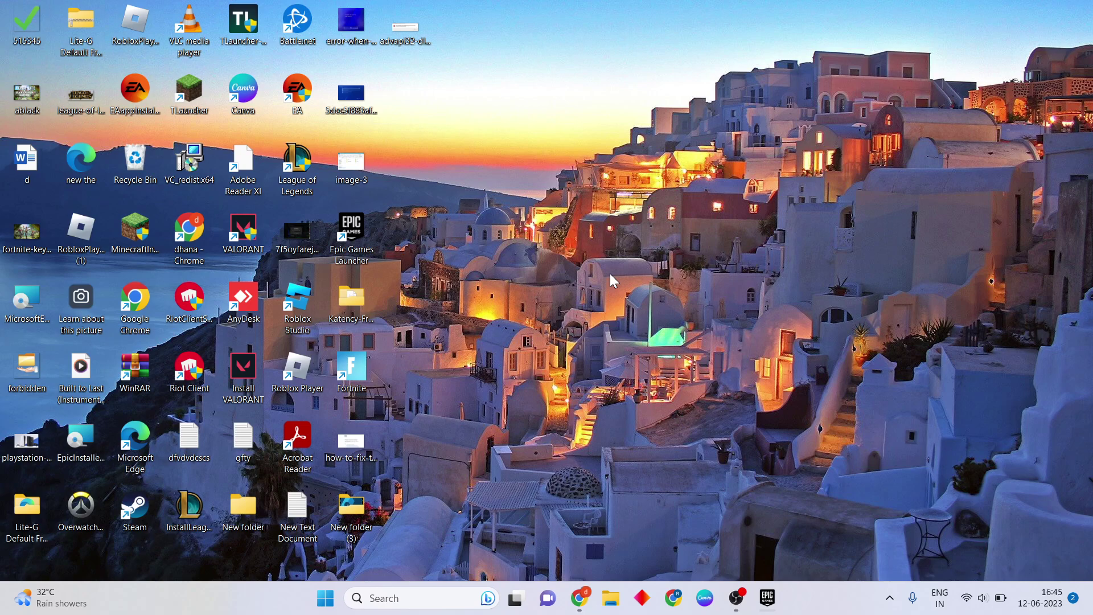
pyautogui.click(391, 605)
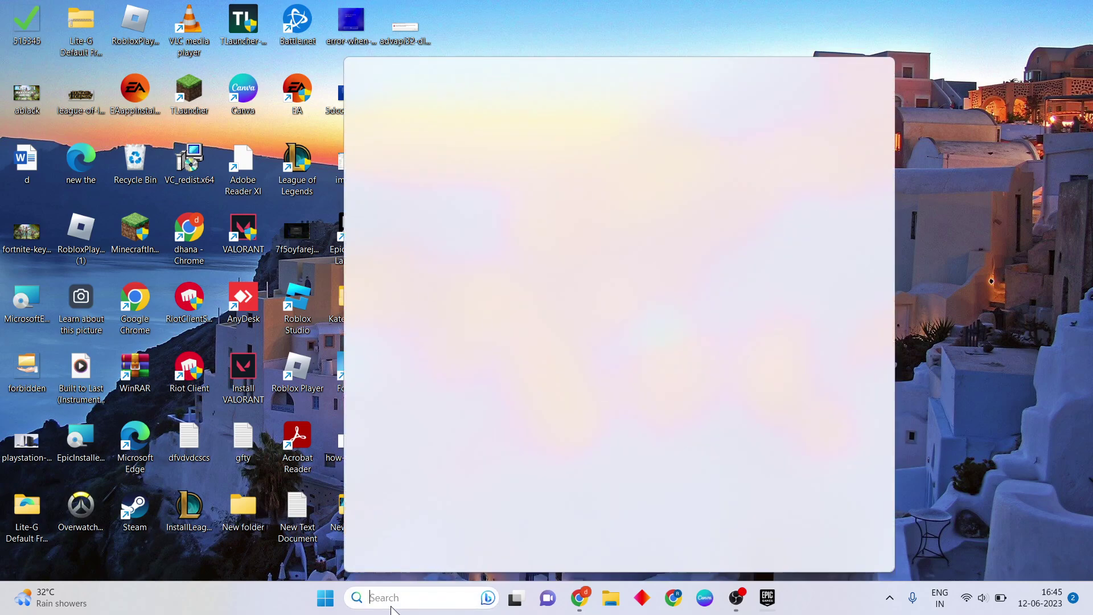
pyautogui.write('windows')
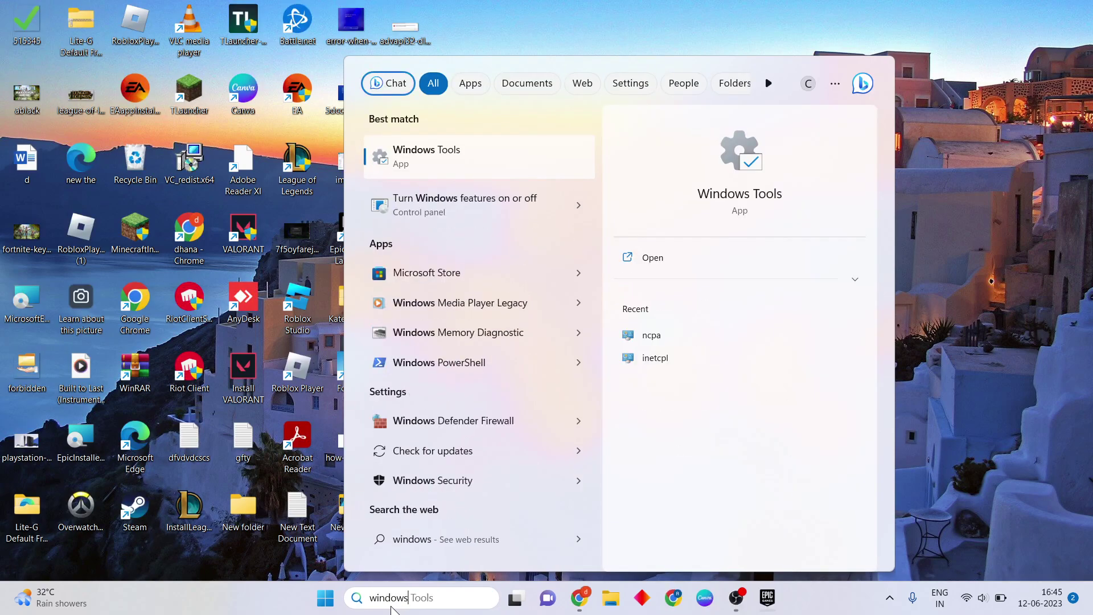
pyautogui.write(' de')
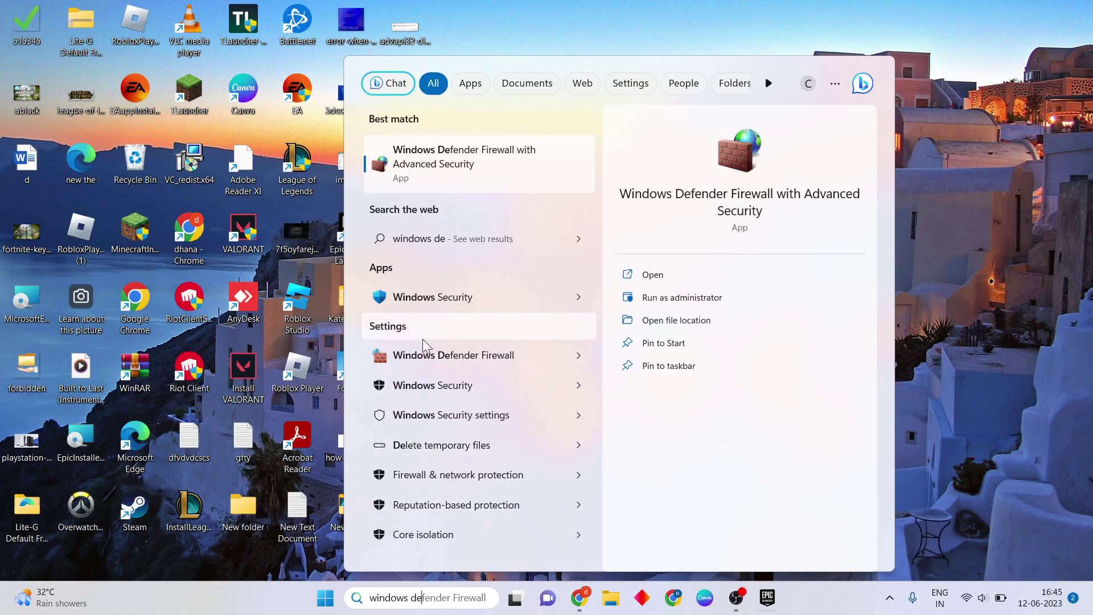
pyautogui.click(456, 355)
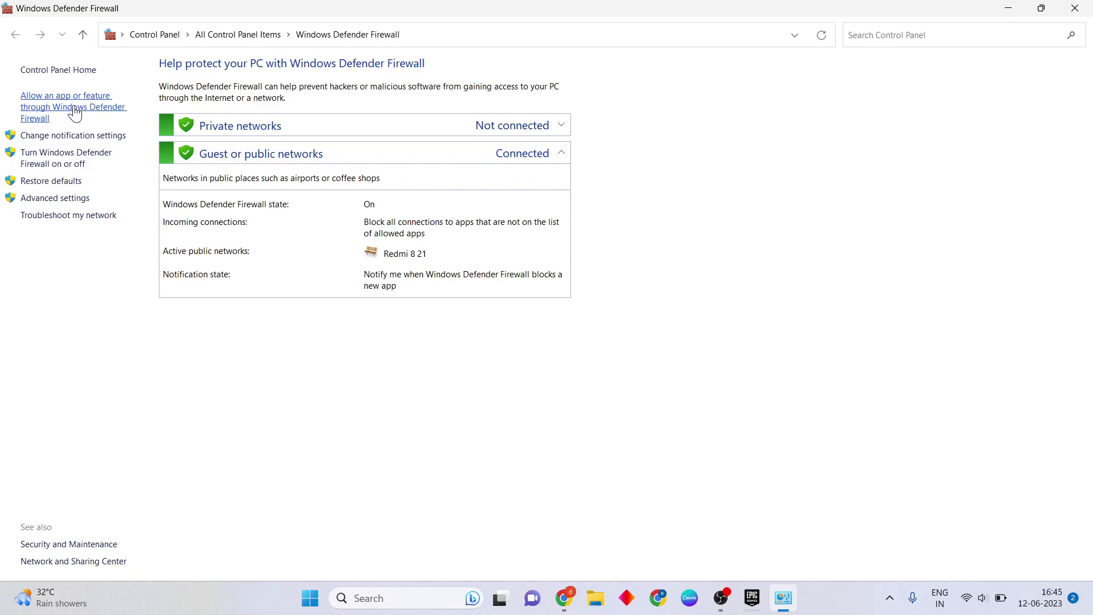
# Allow FortniteLauncher through the firewall on Private and Public networks, confirm, and close the window
pyautogui.click(73, 113)
pyautogui.click(722, 109)
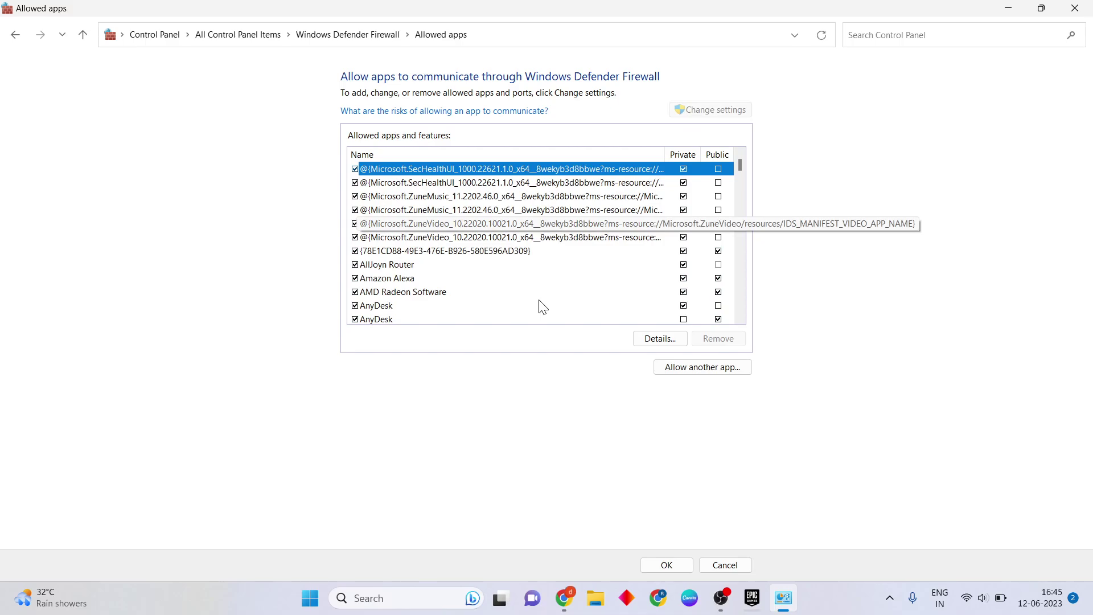
pyautogui.moveTo(740, 167); pyautogui.dragTo(743, 198)
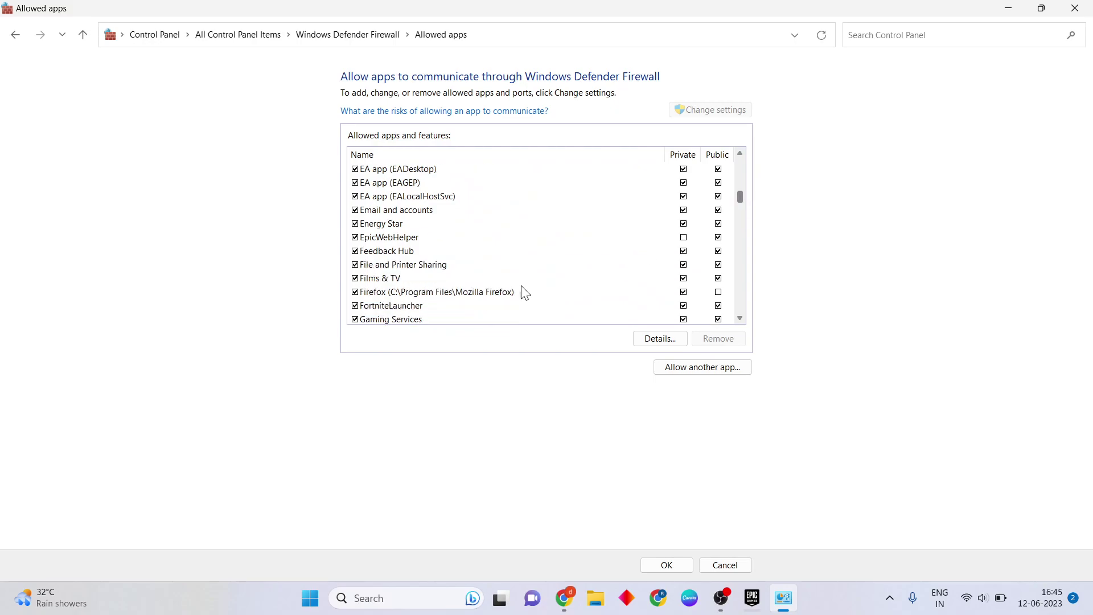
pyautogui.click(416, 308)
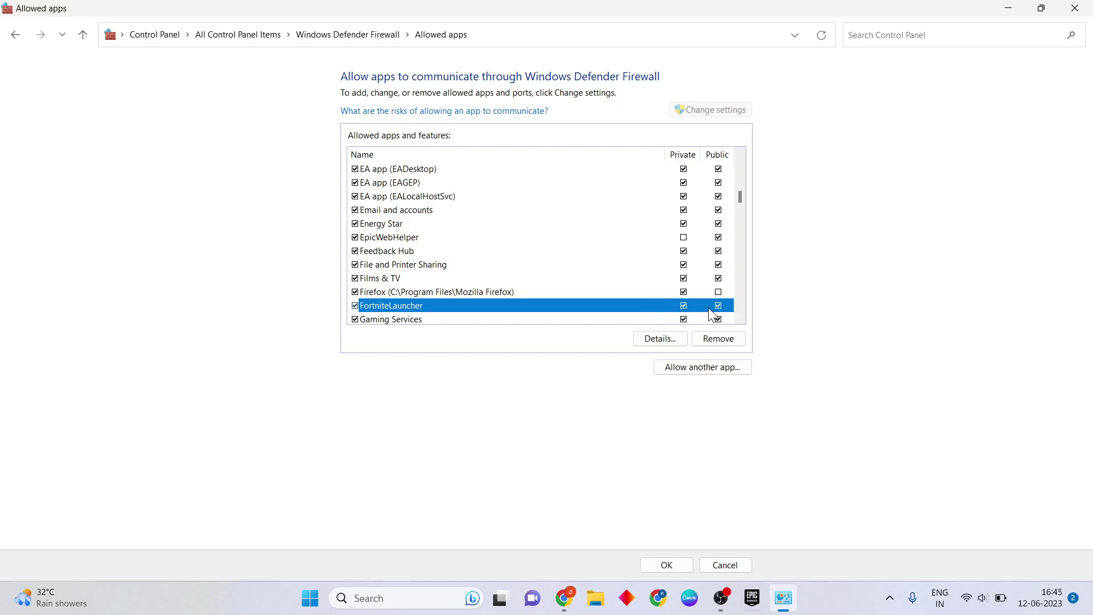
pyautogui.click(672, 564)
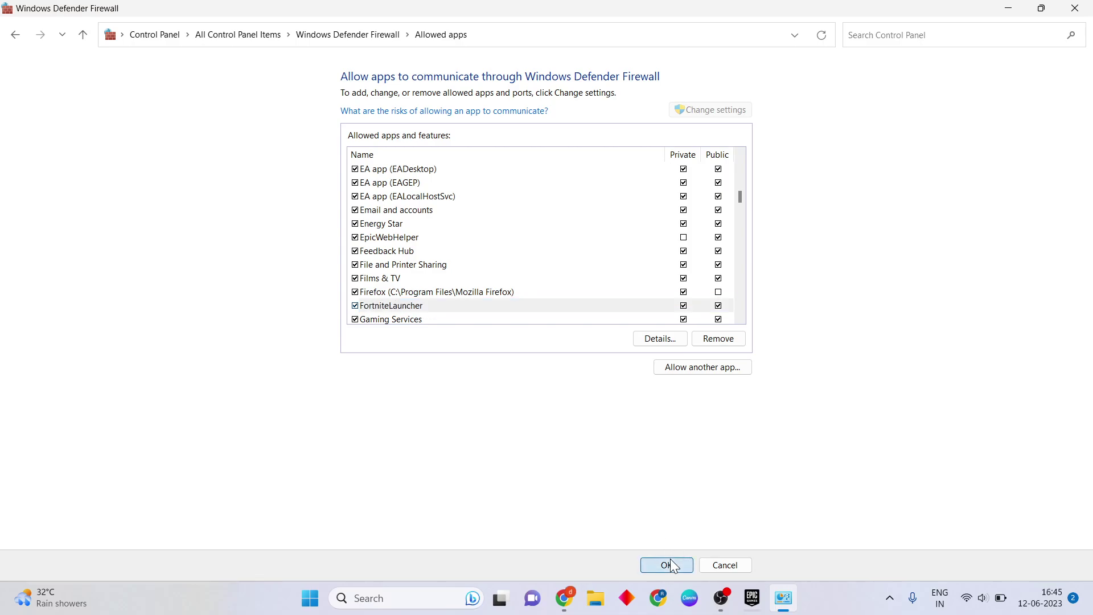
pyautogui.click(1075, 8)
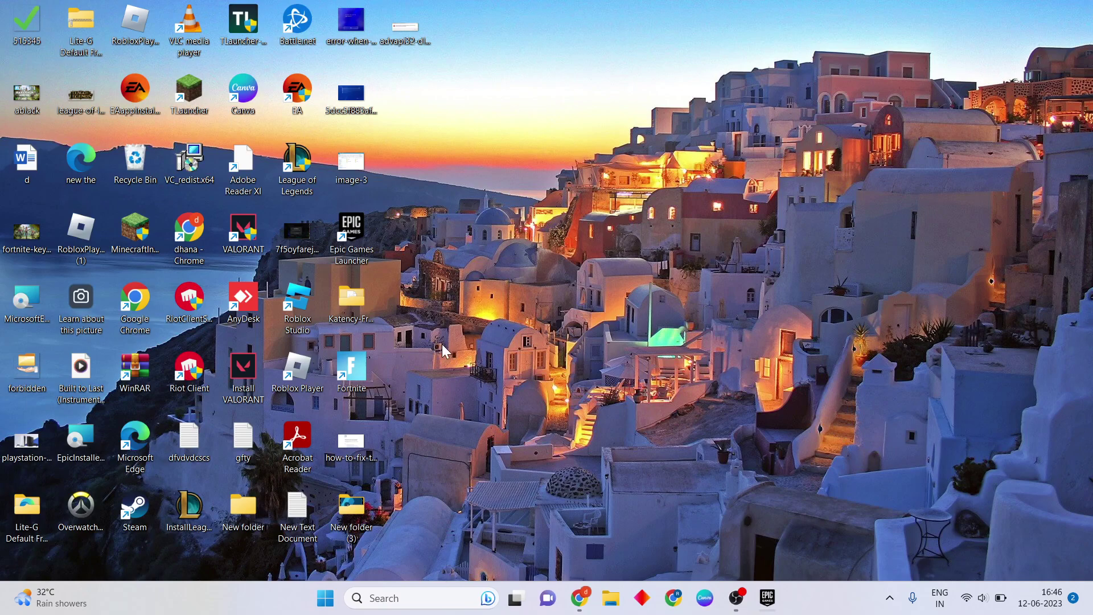
pyautogui.rightClick(357, 368)
pyautogui.click(429, 303)
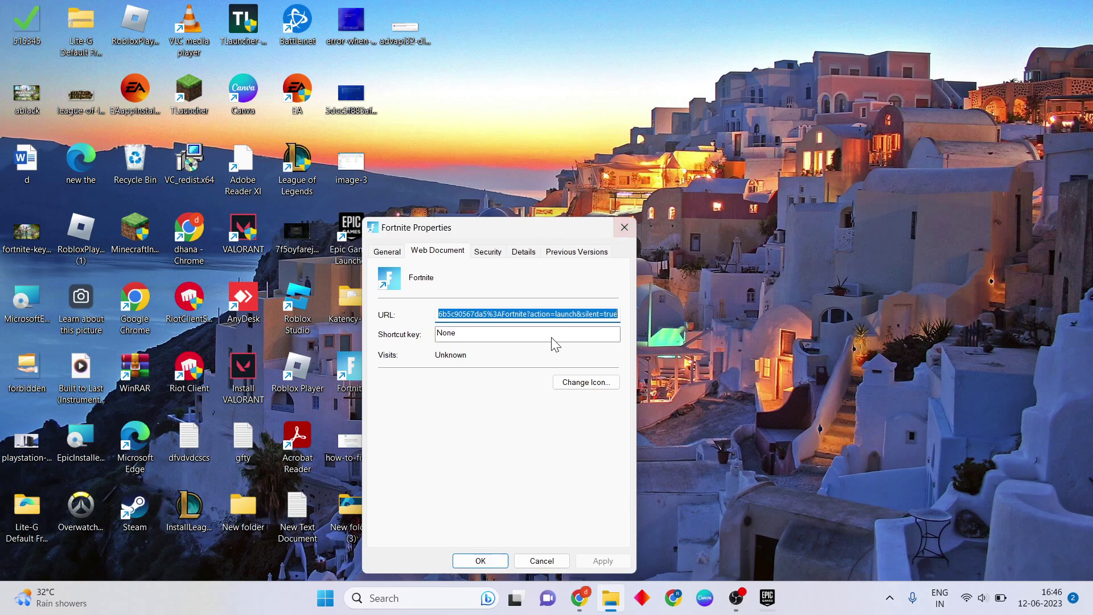
pyautogui.click(398, 254)
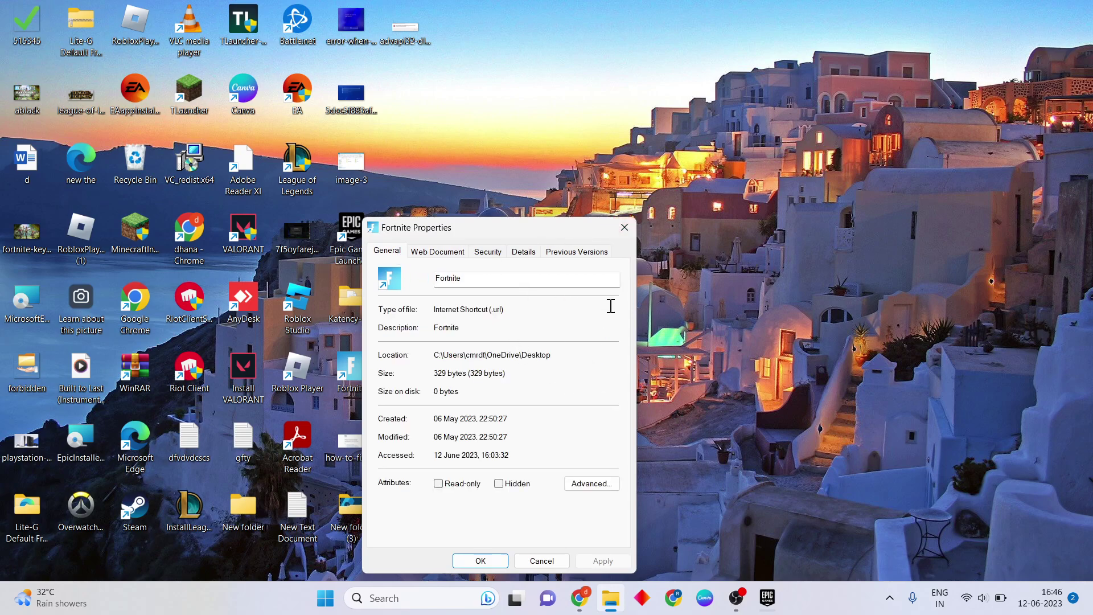
pyautogui.click(625, 227)
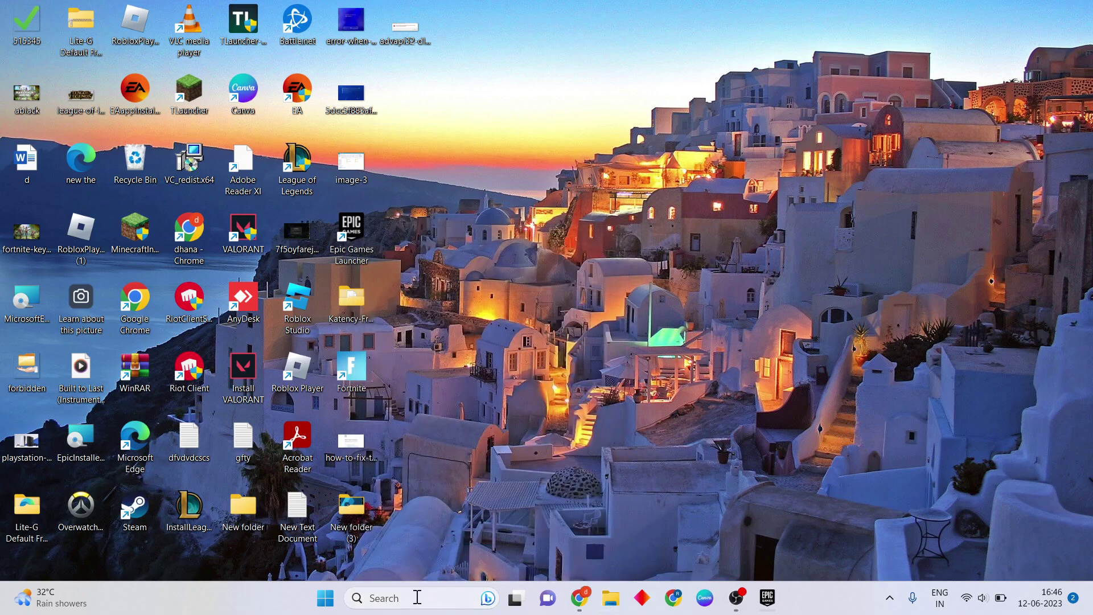
# Browse to D:\Fortnite\FortniteGame\Binaries\Win64 and select FortniteLauncher
pyautogui.click(611, 597)
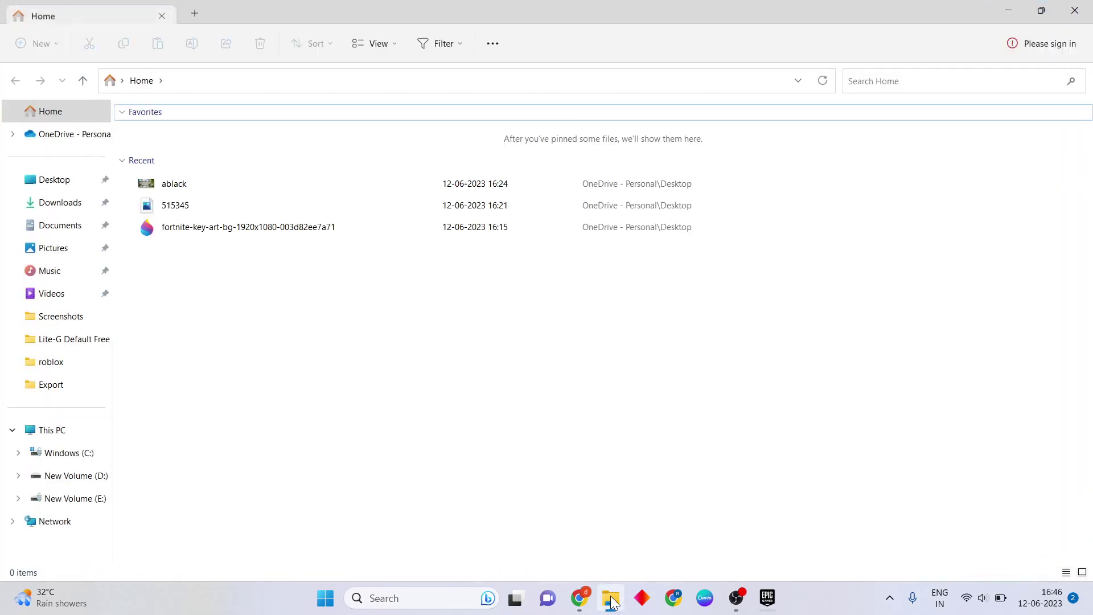
pyautogui.click(91, 455)
pyautogui.click(90, 480)
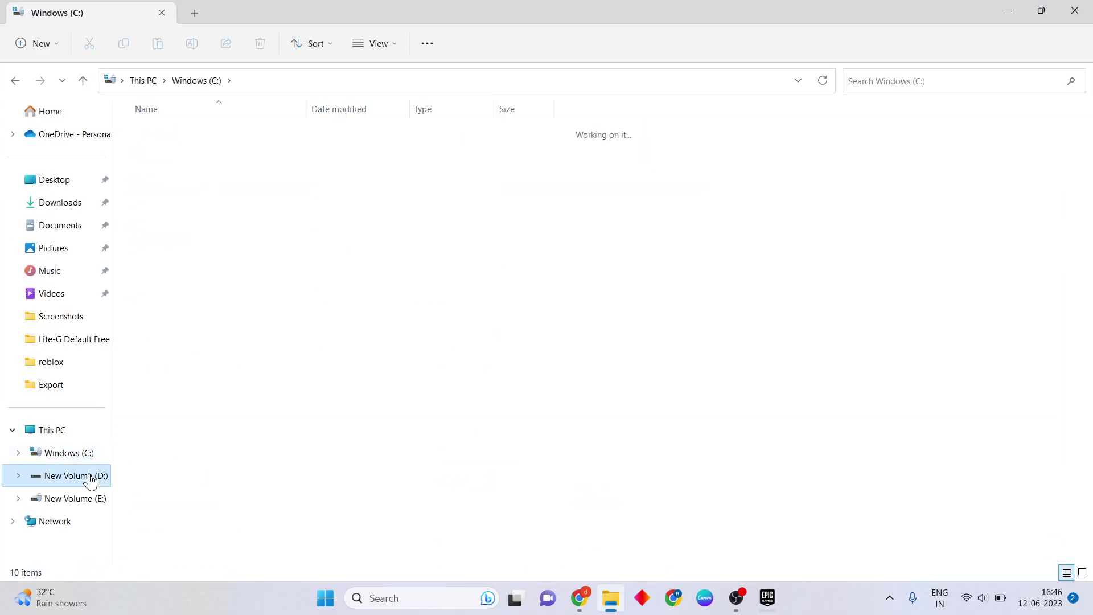
pyautogui.click(194, 157)
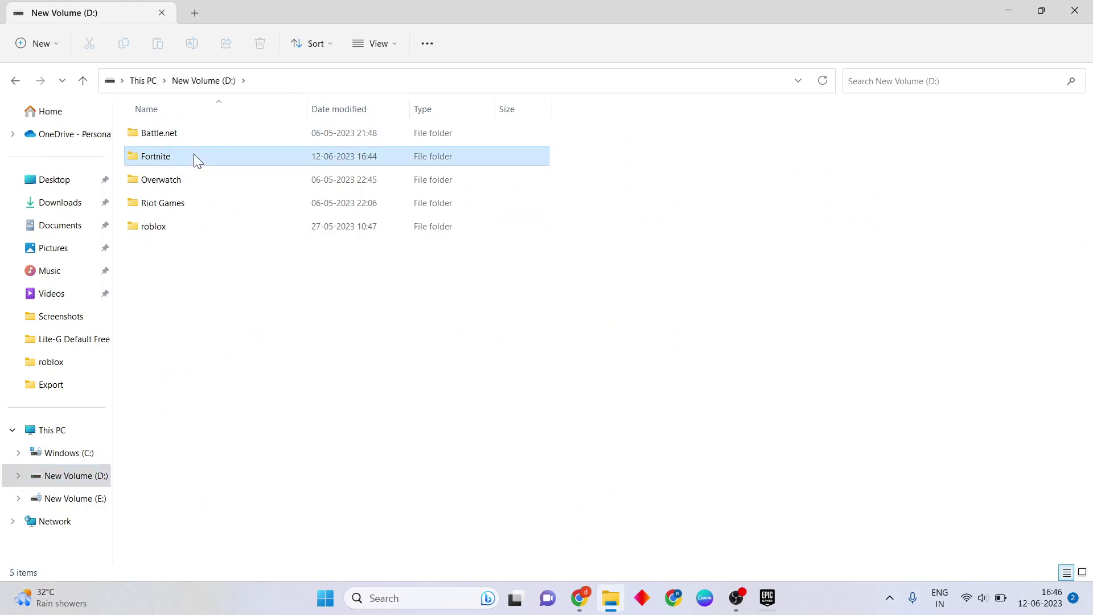
pyautogui.doubleClick(194, 157)
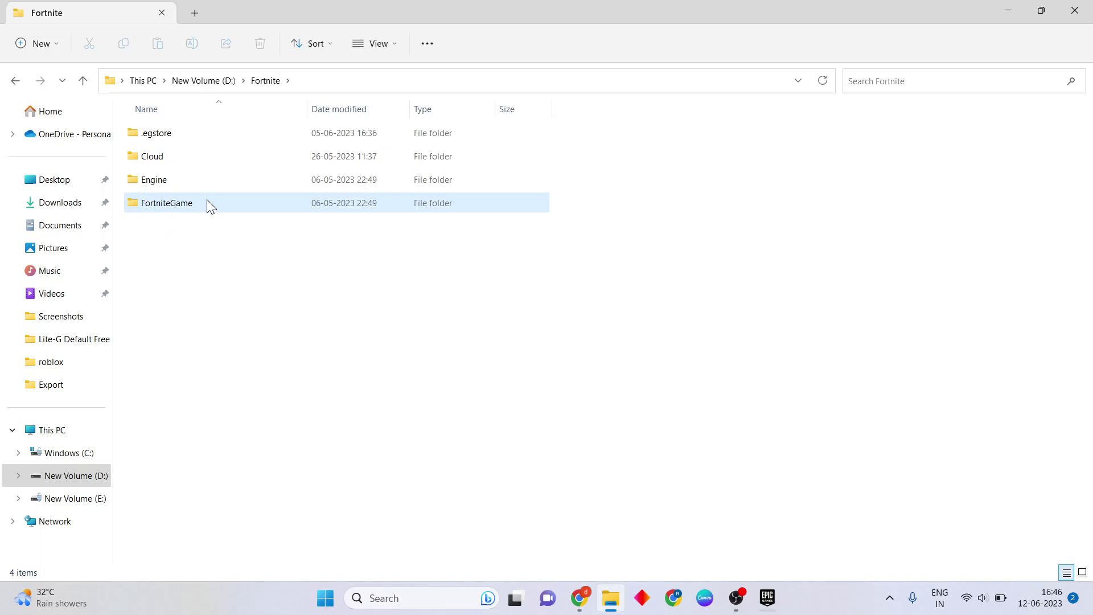
pyautogui.doubleClick(207, 202)
pyautogui.doubleClick(220, 136)
pyautogui.doubleClick(200, 155)
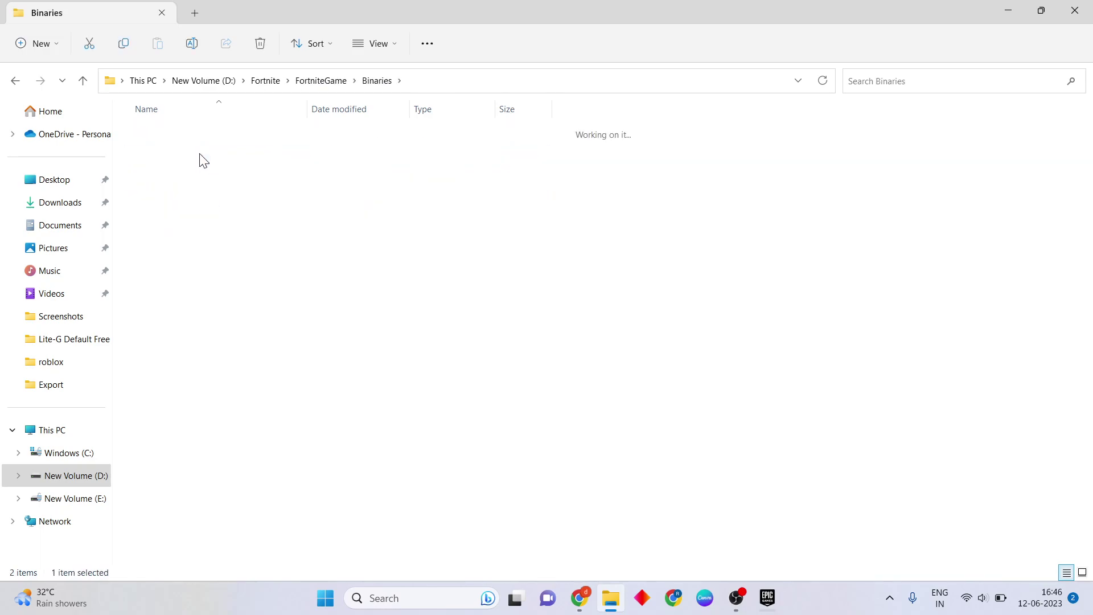
pyautogui.scroll(-15, 208, 341)
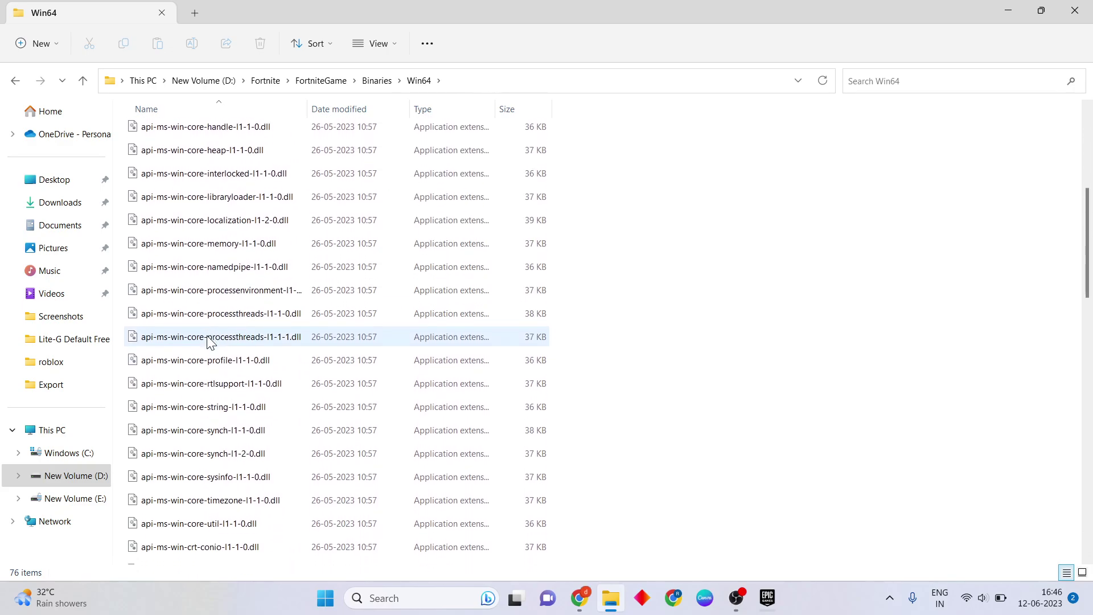
pyautogui.scroll(-3, 208, 337)
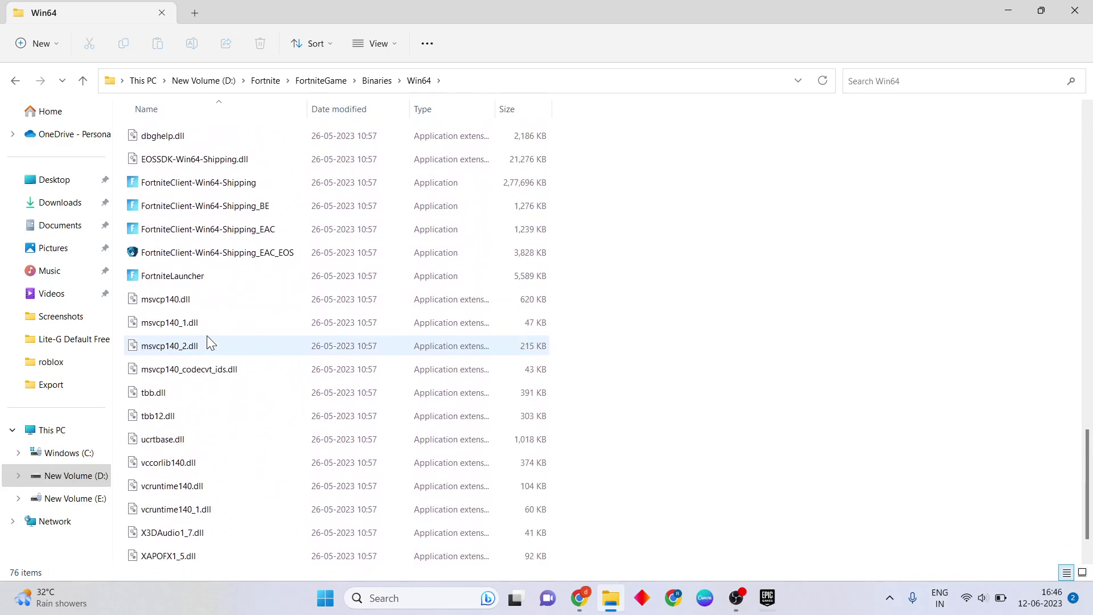
pyautogui.click(253, 278)
# Set FortniteLauncher to Windows 8 compatibility, run as administrator, fullscreen optimizations off; close Explorer
pyautogui.rightClick(253, 278)
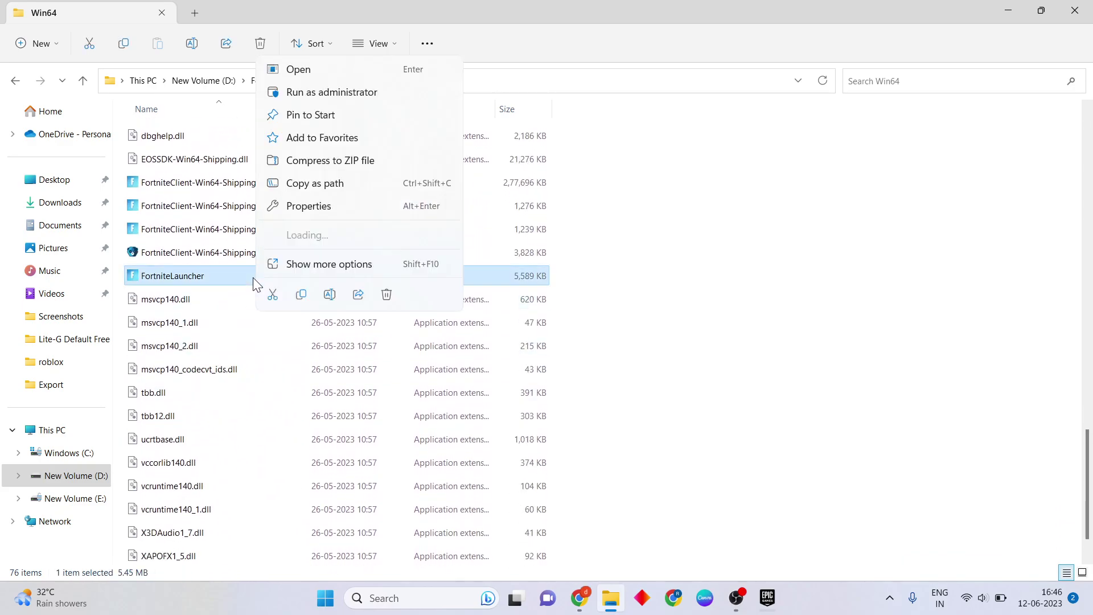
pyautogui.click(329, 200)
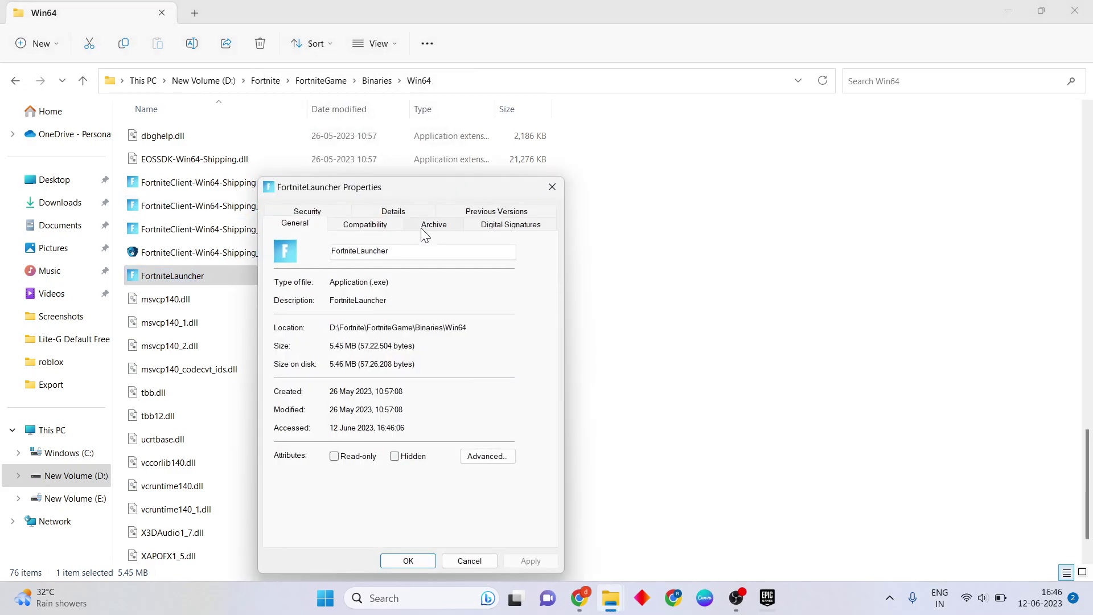
pyautogui.click(387, 227)
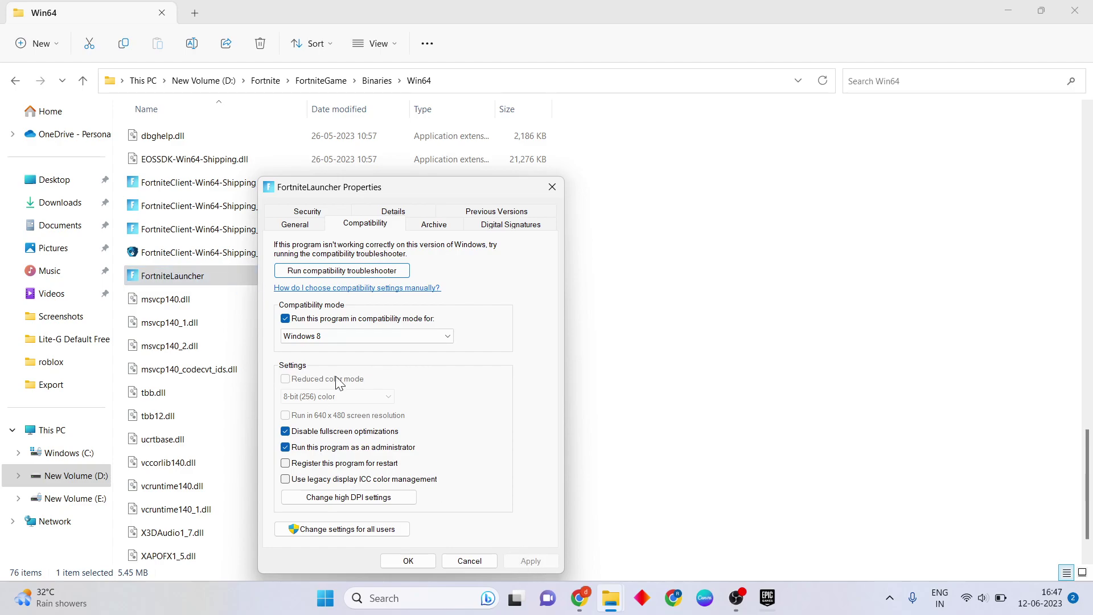
pyautogui.click(414, 559)
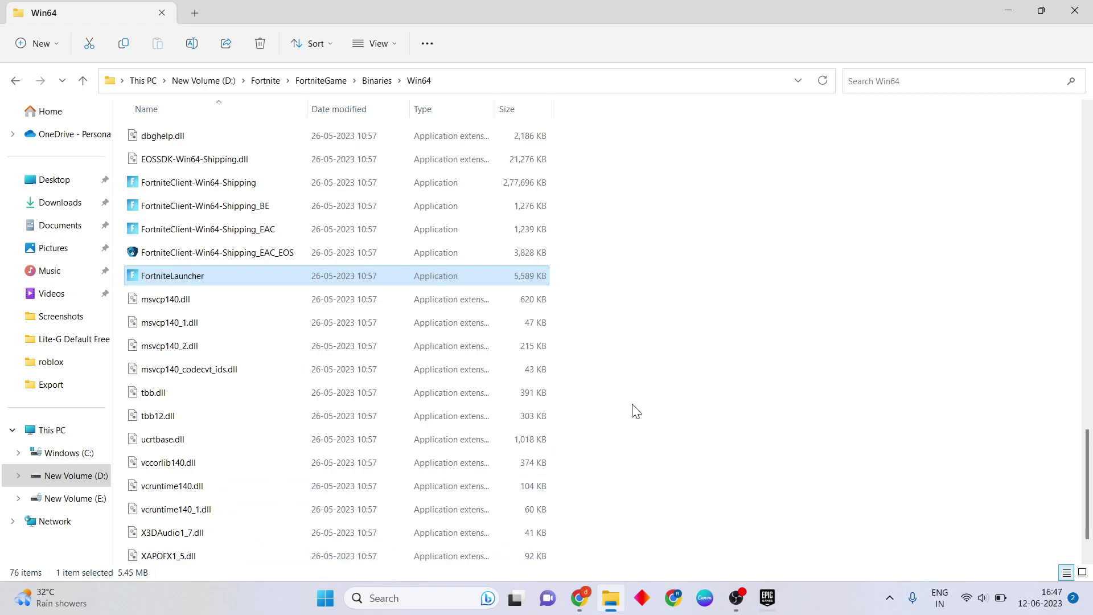
pyautogui.click(1075, 12)
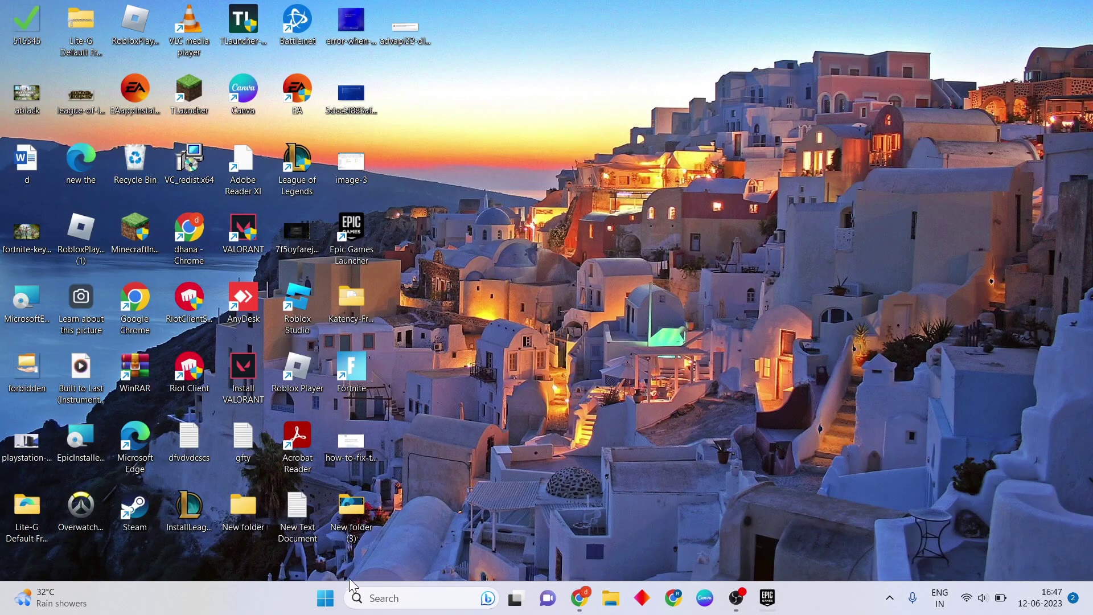
# Bring up the Start menu's power options to restart the PC
pyautogui.click(325, 598)
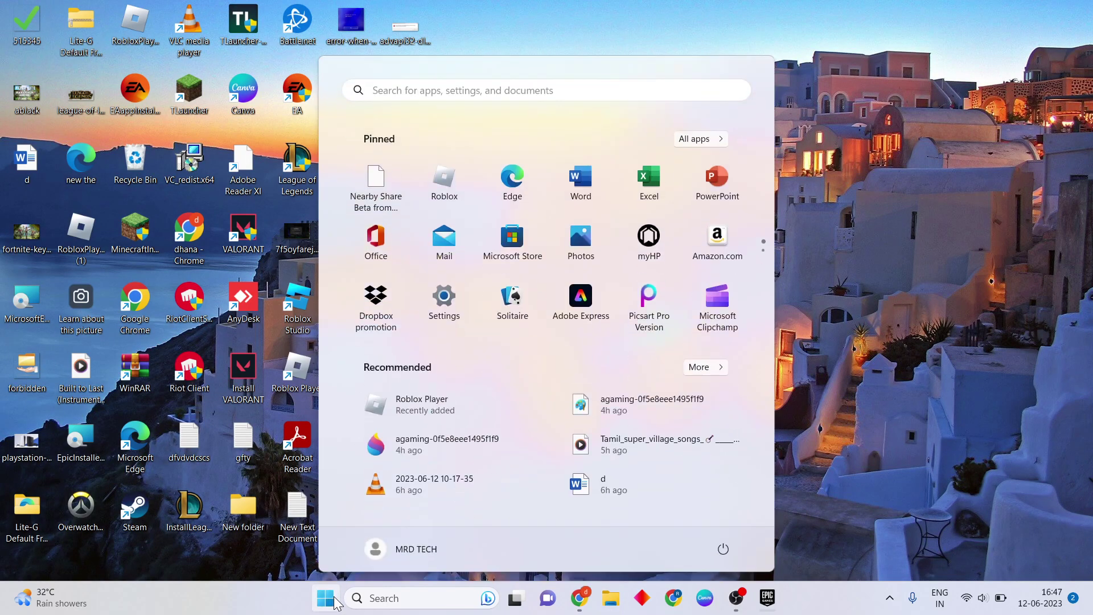
pyautogui.click(734, 548)
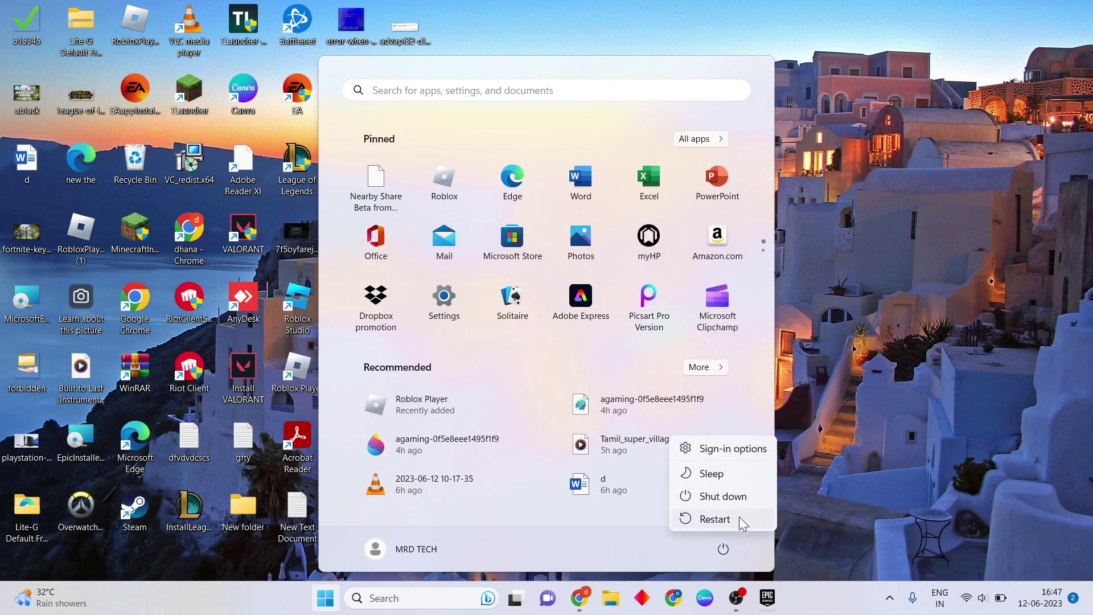